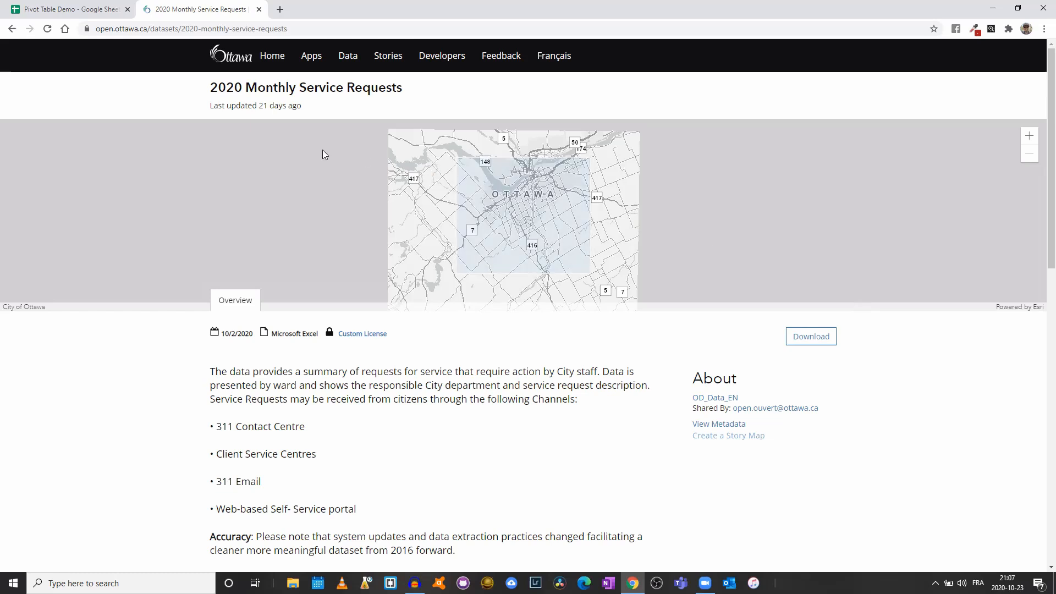
Step: Examine the 2020 Monthly Service Requests page, including its title, date, description, request channels, accuracy note and related data
drag(211, 87, 421, 90)
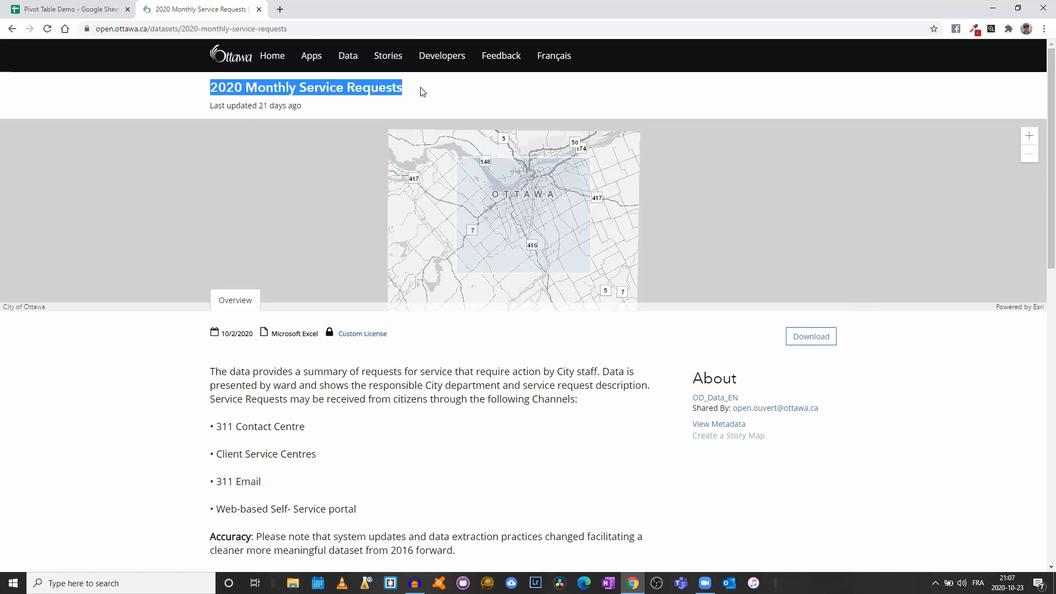
drag(253, 334, 222, 333)
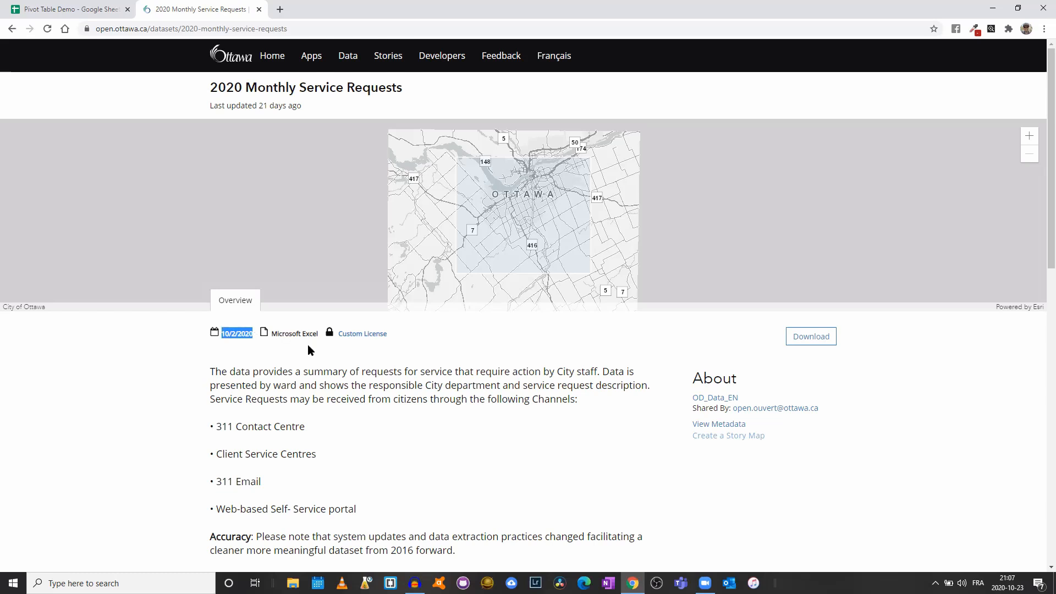
click(329, 362)
scroll(322, 360, down, 1)
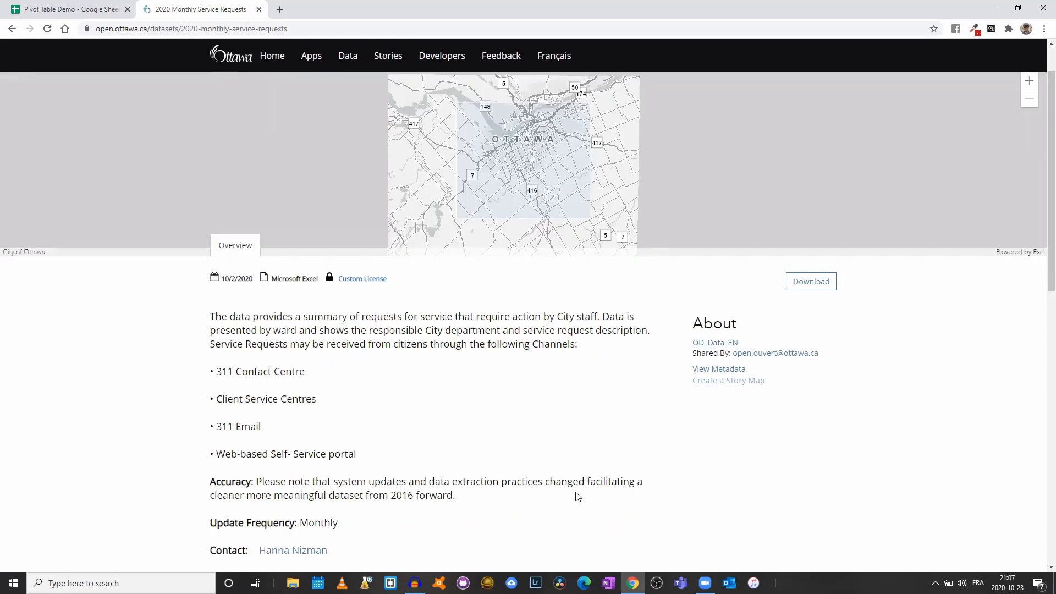
scroll(559, 540, down, 2)
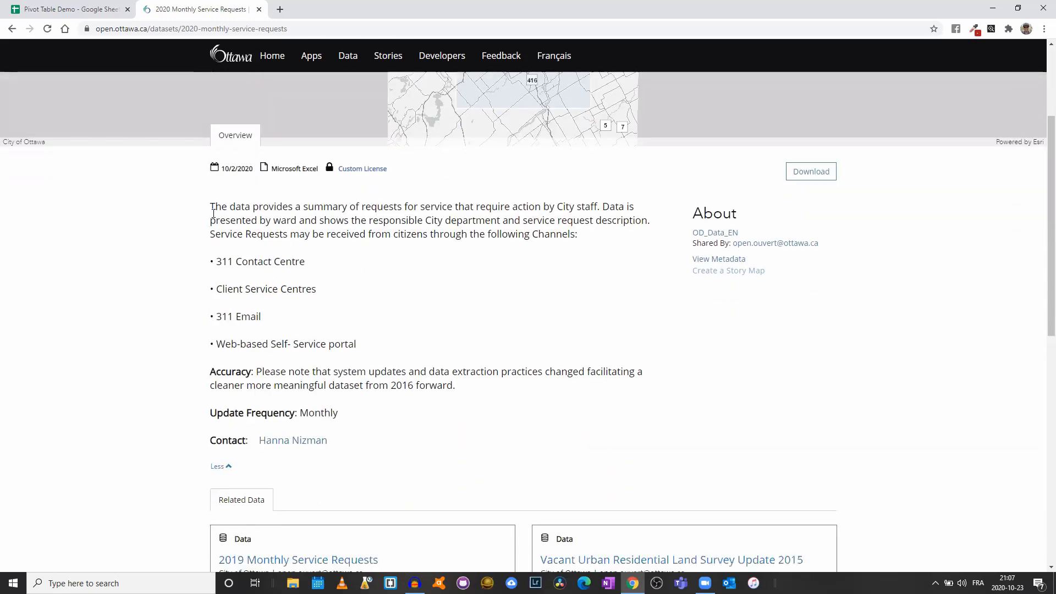
drag(210, 206, 586, 238)
drag(307, 262, 192, 266)
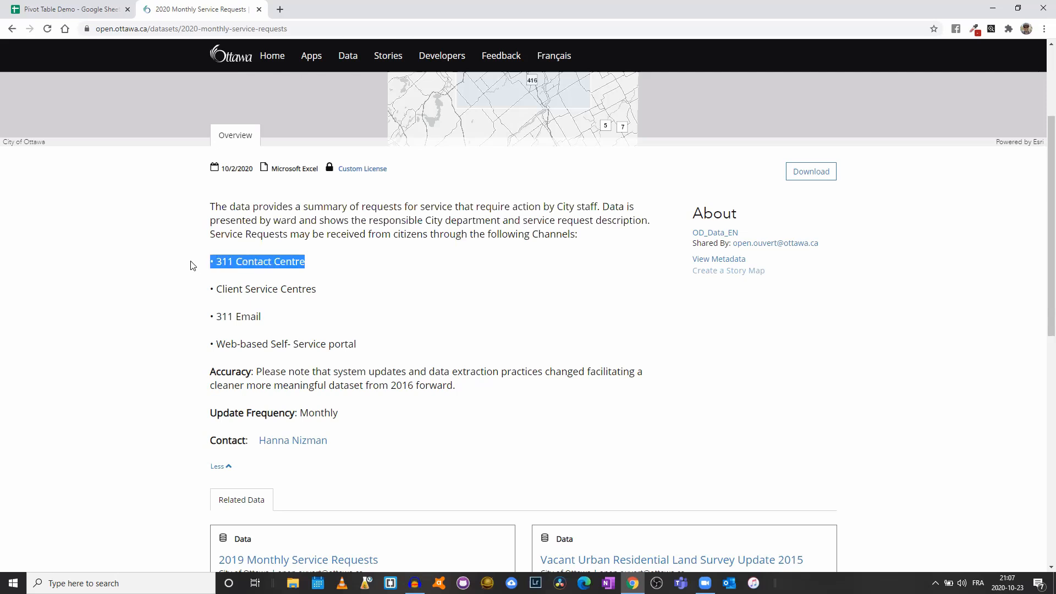
drag(208, 295, 331, 289)
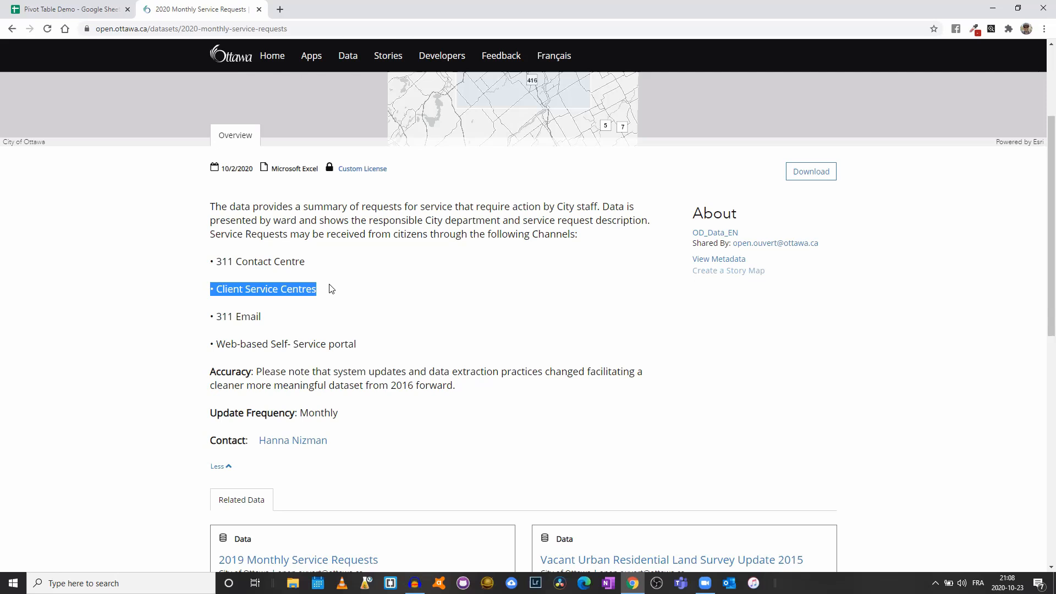
drag(316, 317, 215, 317)
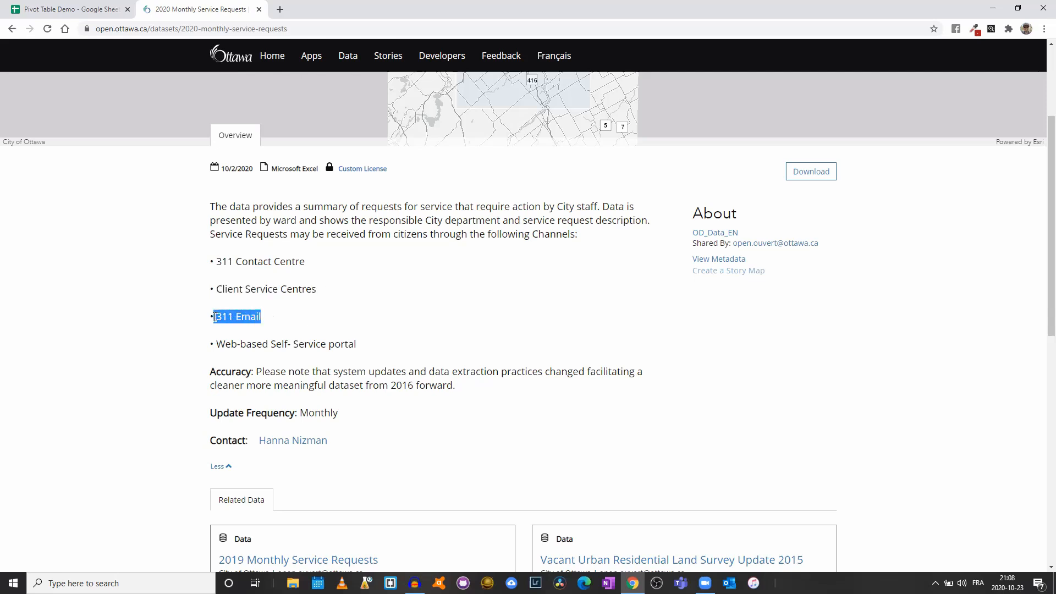
drag(377, 347, 211, 347)
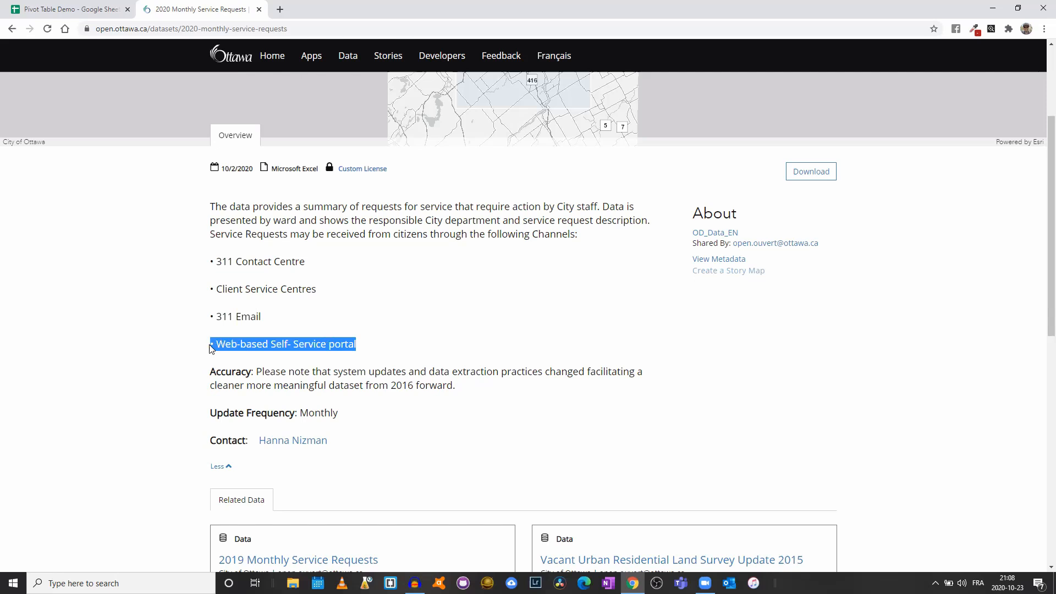
drag(213, 370, 637, 389)
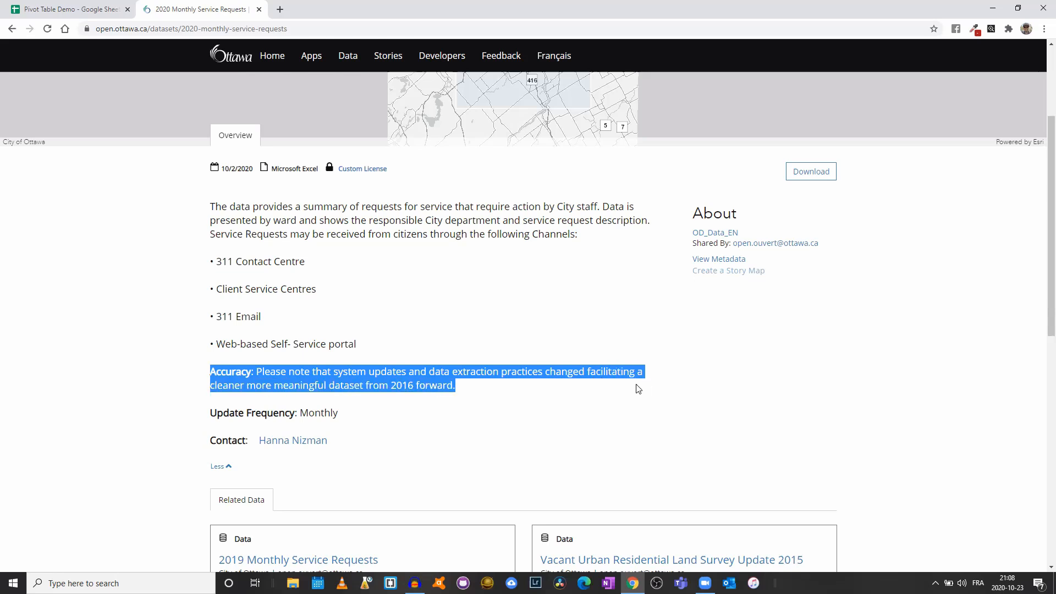
click(672, 420)
scroll(545, 341, down, 4)
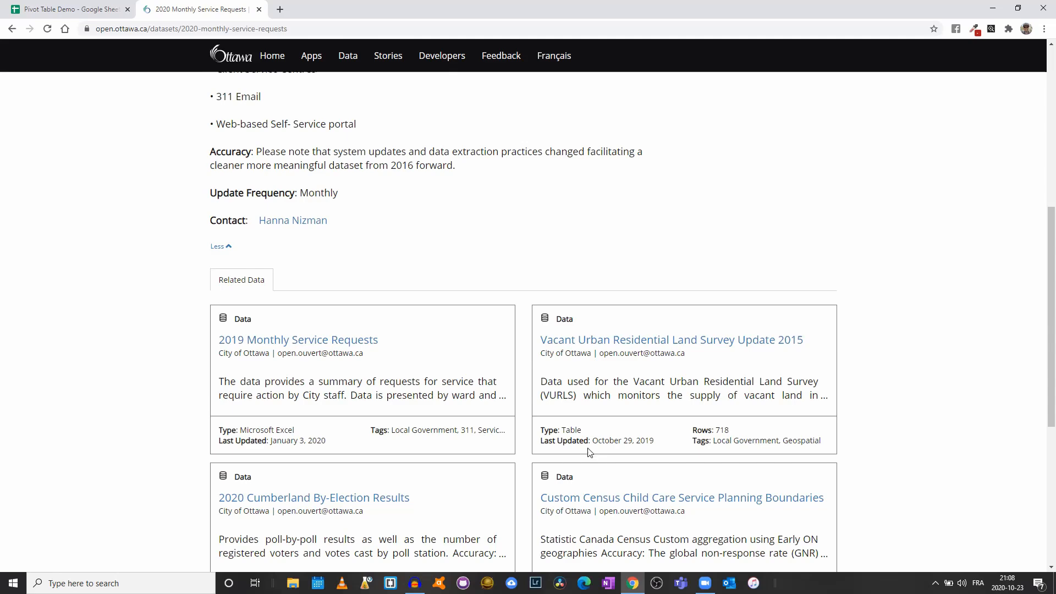
Step: Download the 2020 Monthly Service Requests Excel file and switch to the Pivot Table Demo spreadsheet
drag(1050, 324, 1038, 251)
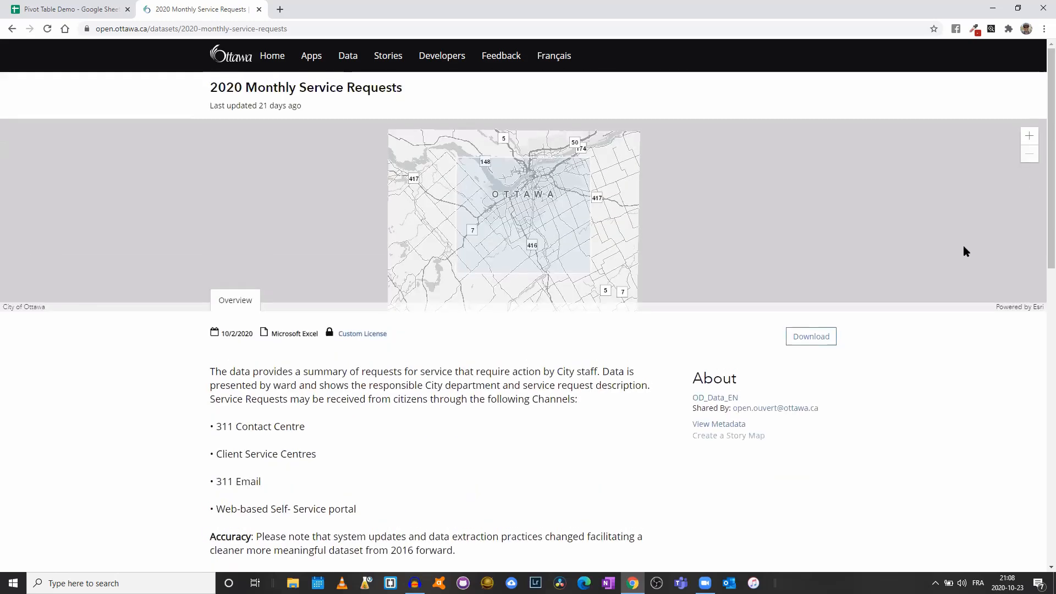
click(811, 341)
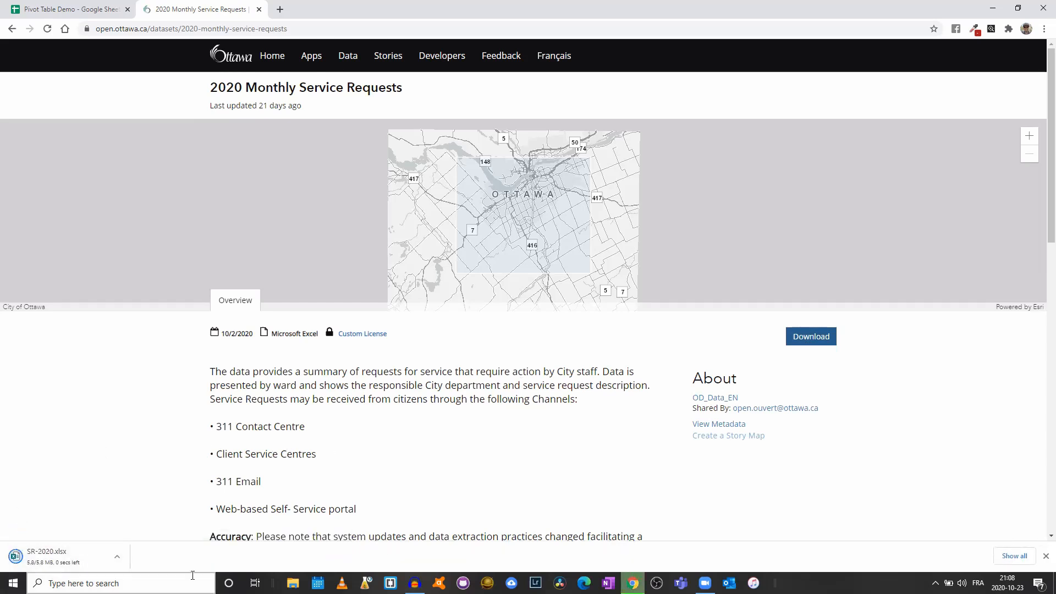
click(1046, 556)
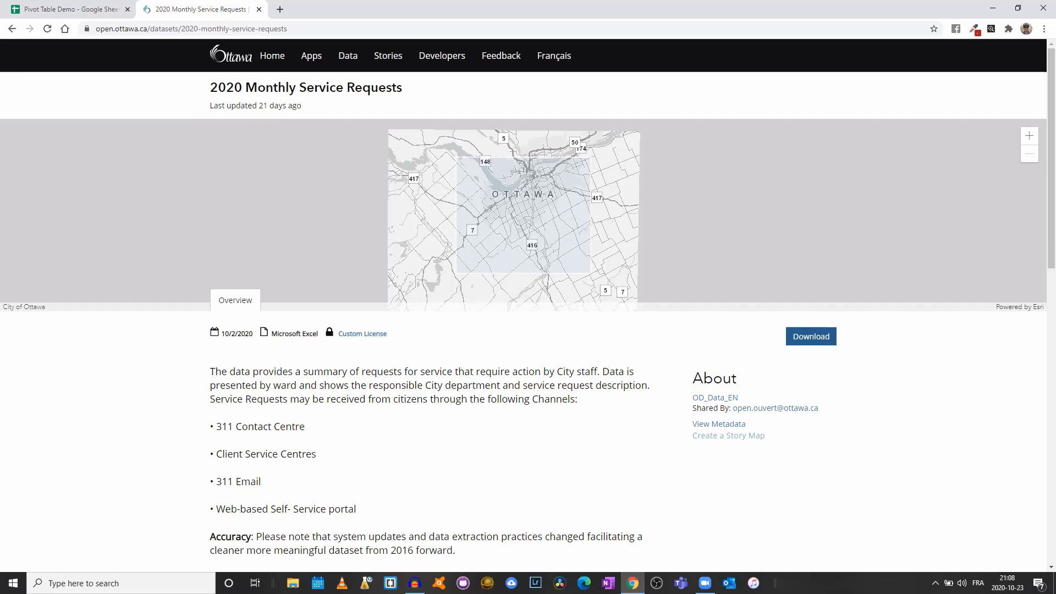
click(65, 7)
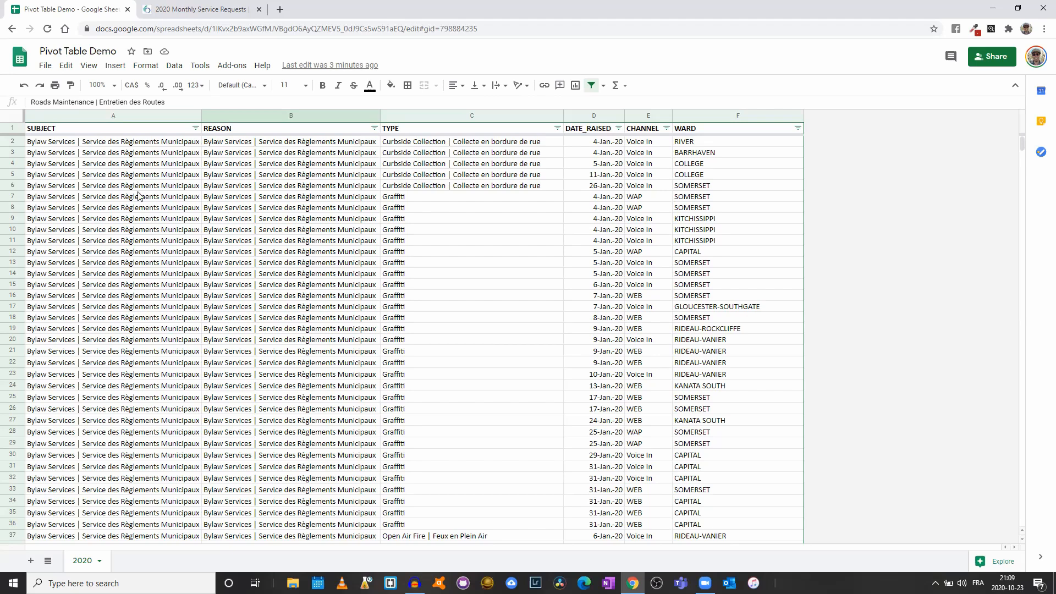
click(46, 68)
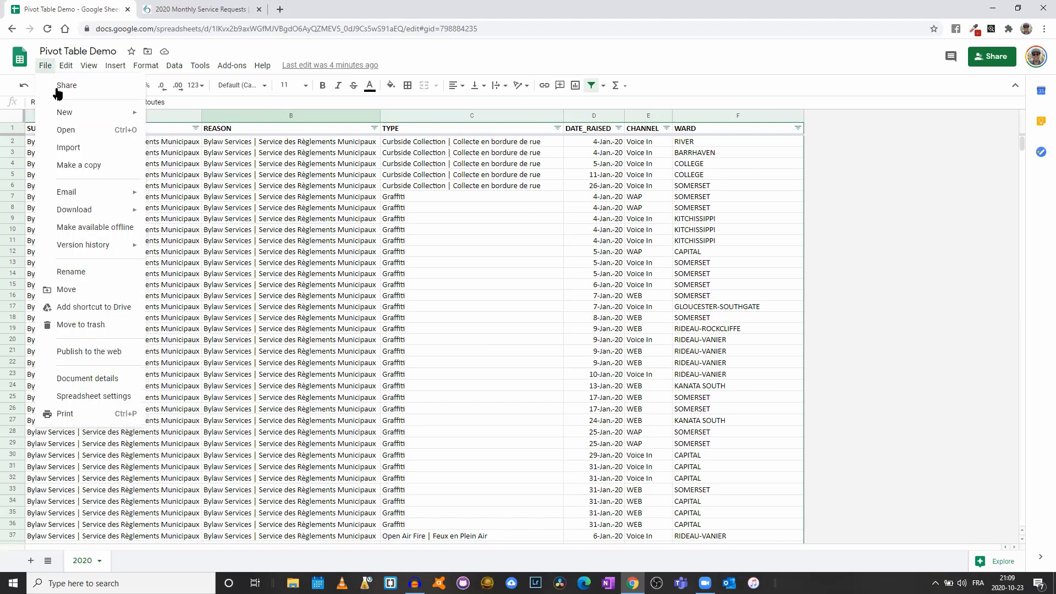
click(67, 148)
click(452, 170)
click(521, 333)
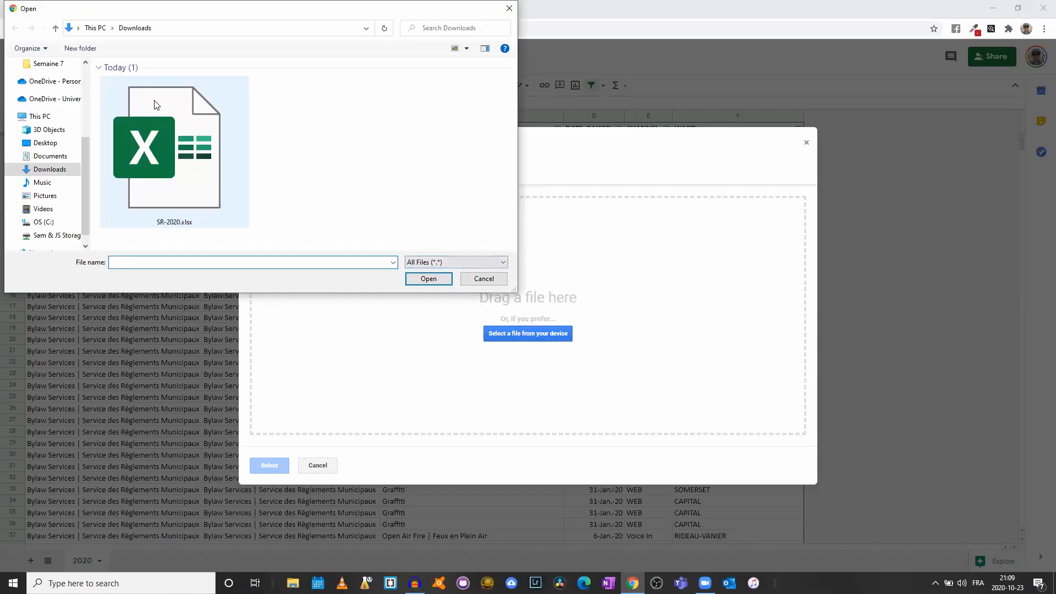
click(155, 116)
click(428, 280)
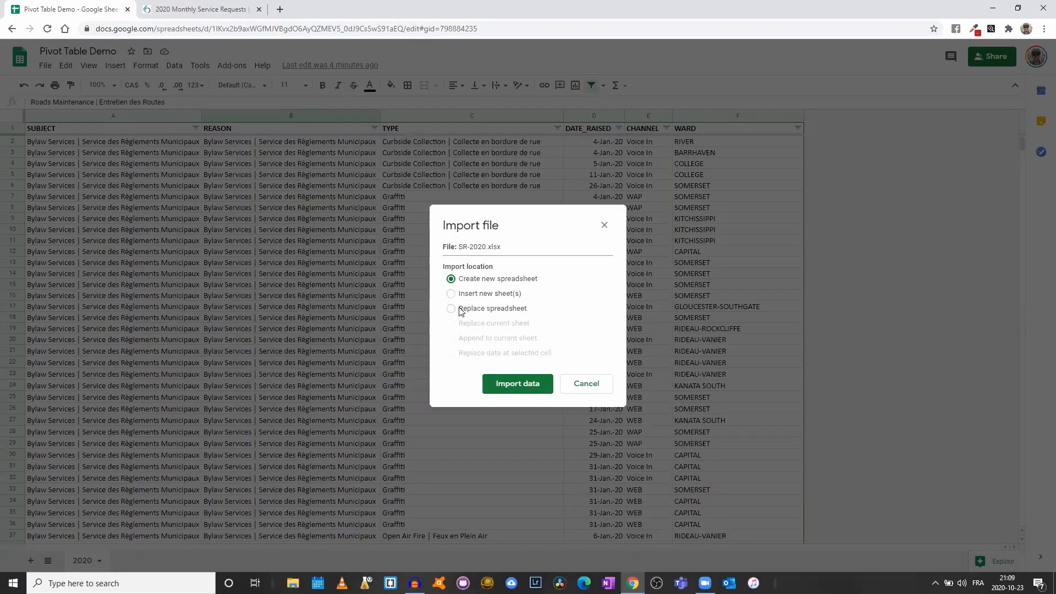
click(459, 309)
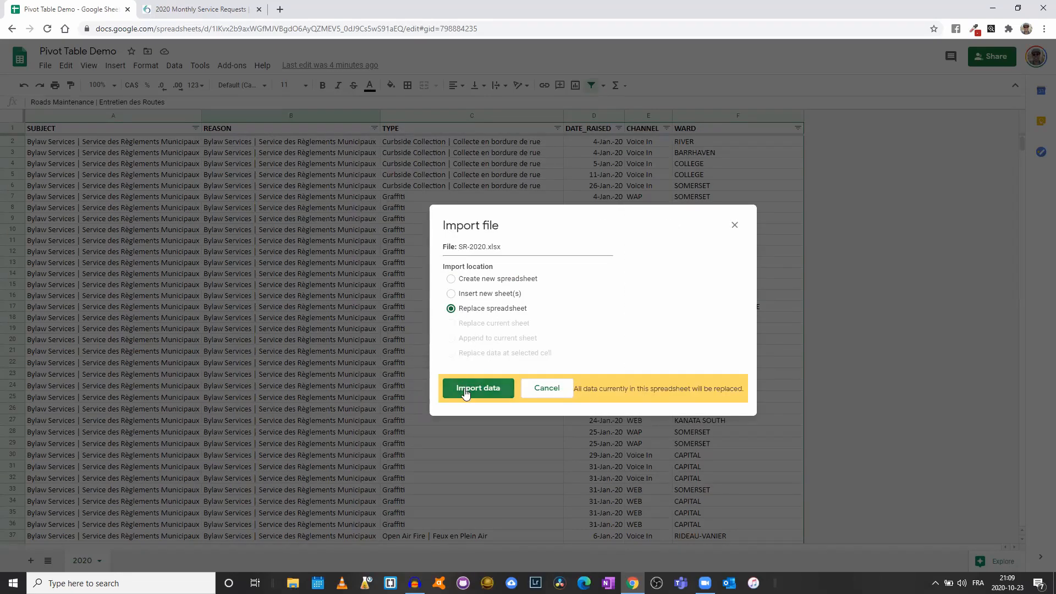
click(559, 392)
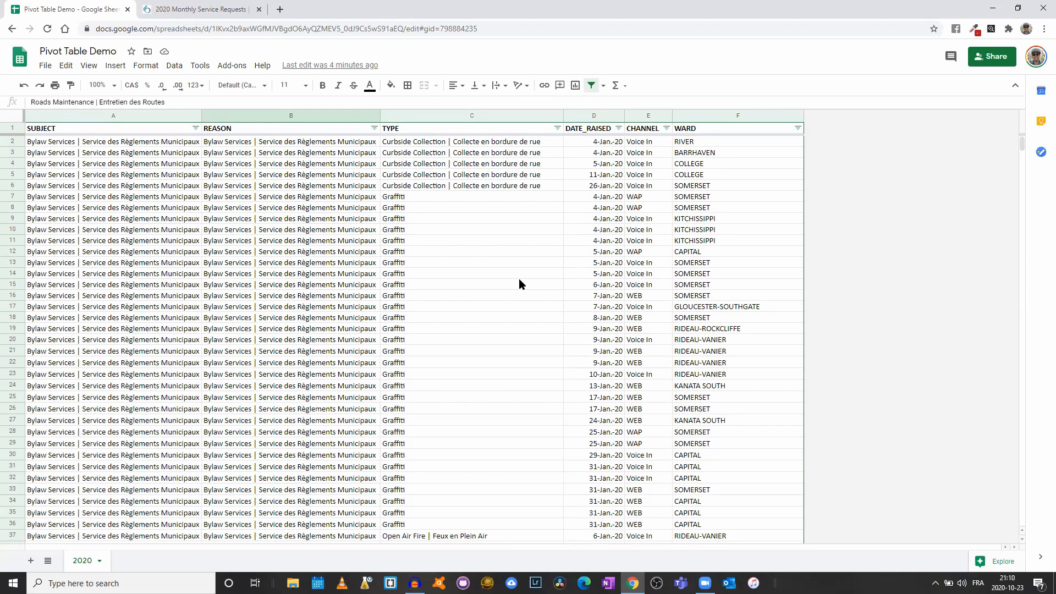
Step: Examine the WARD column and the extent of the 2020 sheet's data down to its last row
click(716, 113)
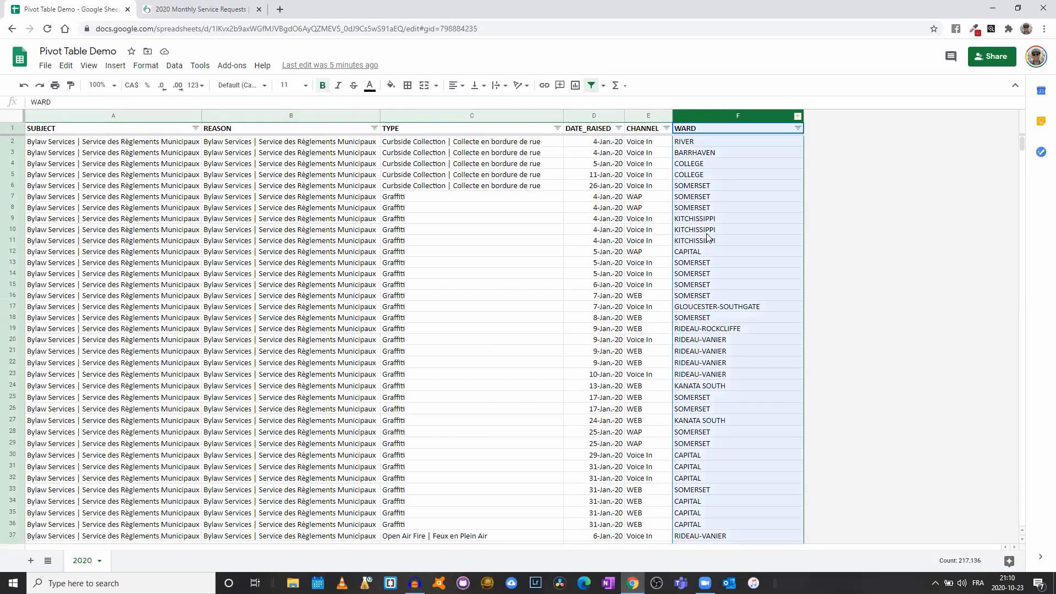
click(707, 264)
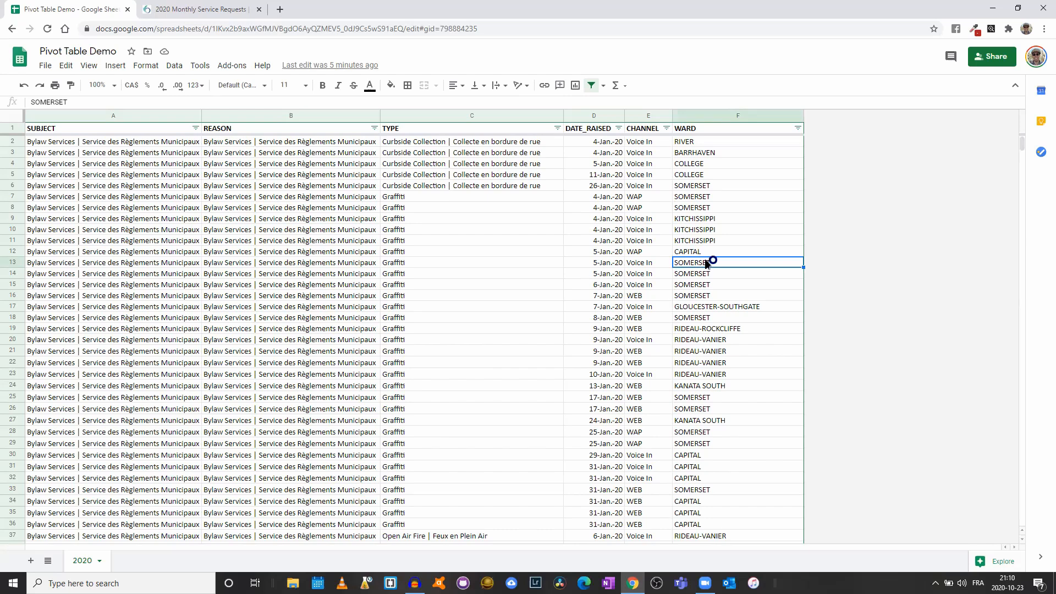
click(707, 353)
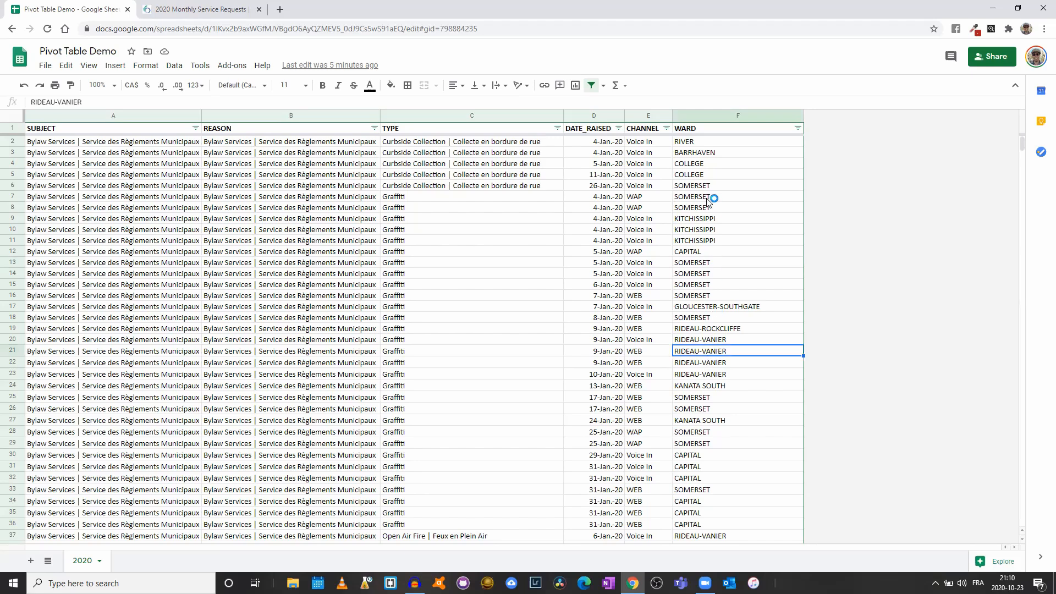
scroll(707, 202, down, 3)
scroll(704, 228, up, 3)
scroll(557, 273, down, 5)
scroll(559, 274, down, 3)
drag(1020, 143, 1018, 518)
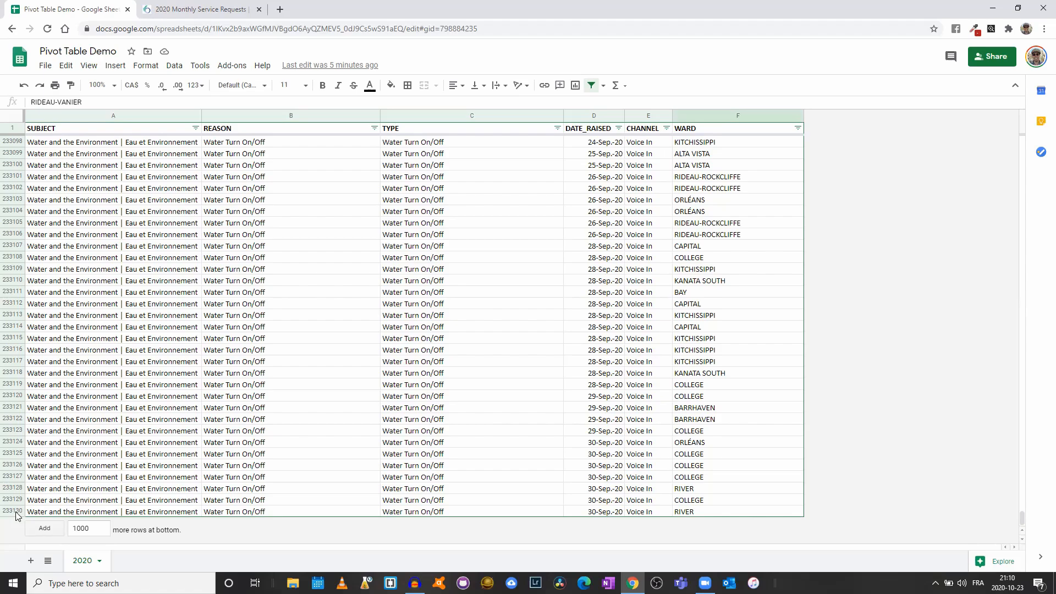
drag(1022, 520, 1029, 87)
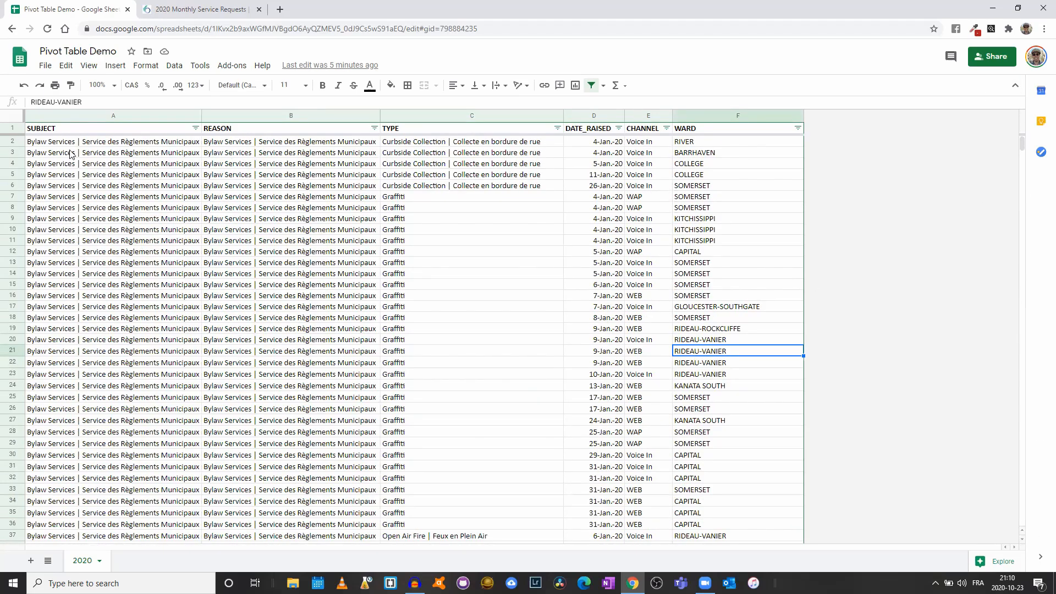
Step: Create a pivot table from the entire 2020 sheet and insert it in a new sheet
click(12, 119)
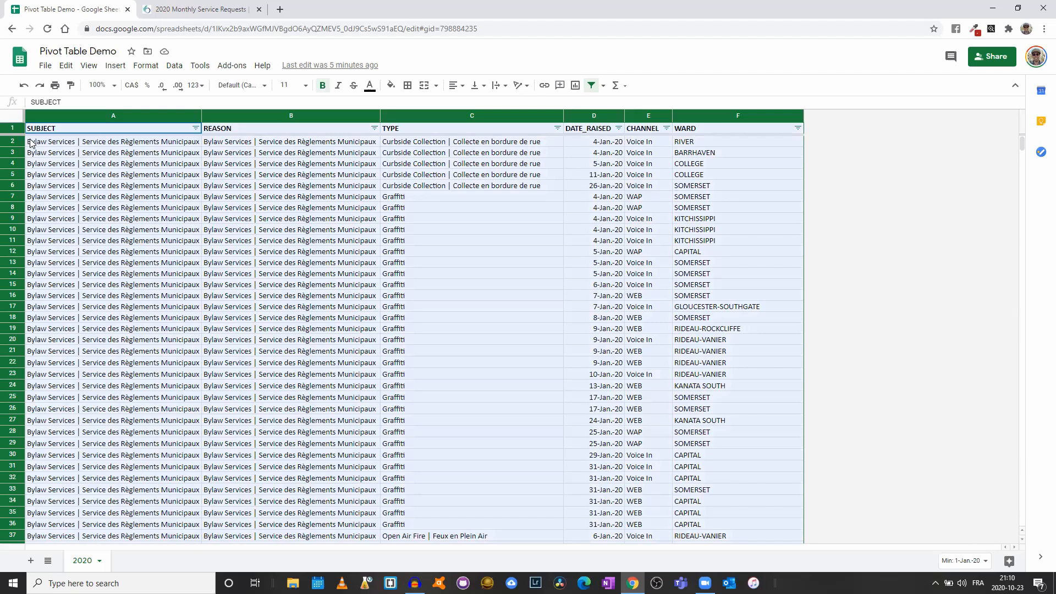
click(174, 65)
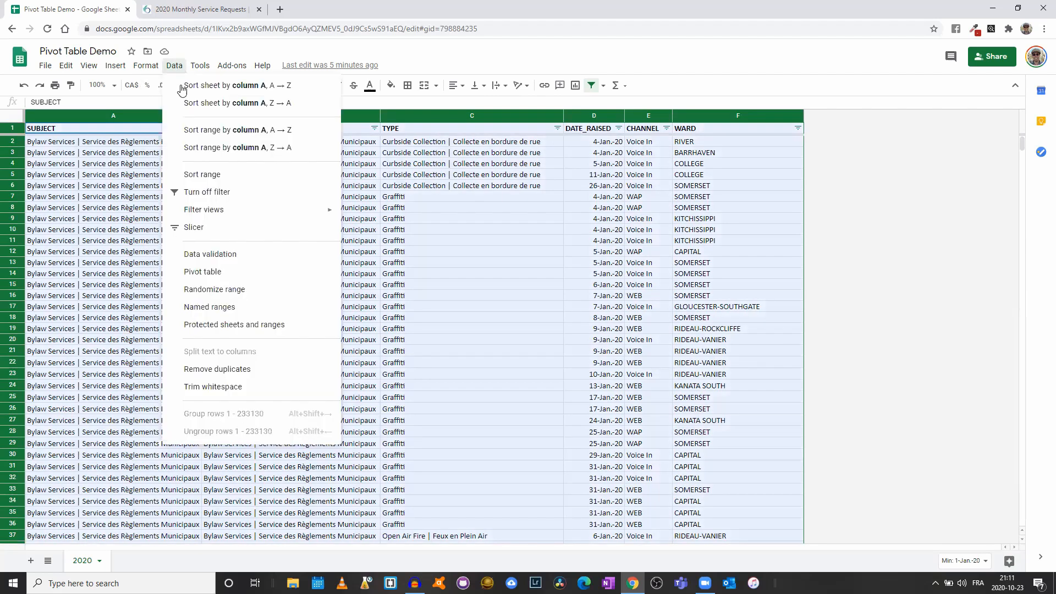
click(222, 271)
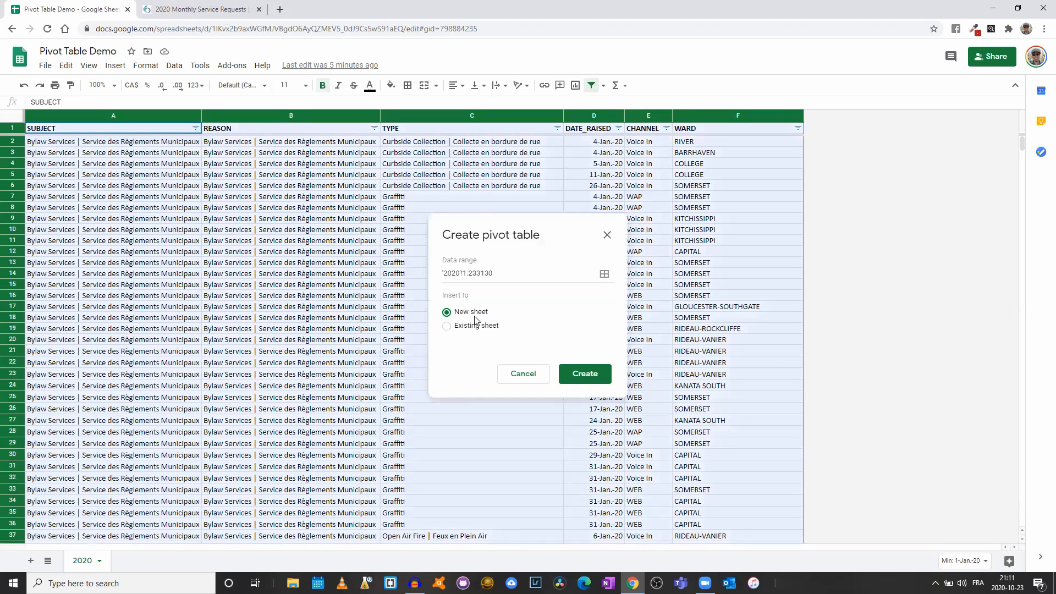
click(584, 374)
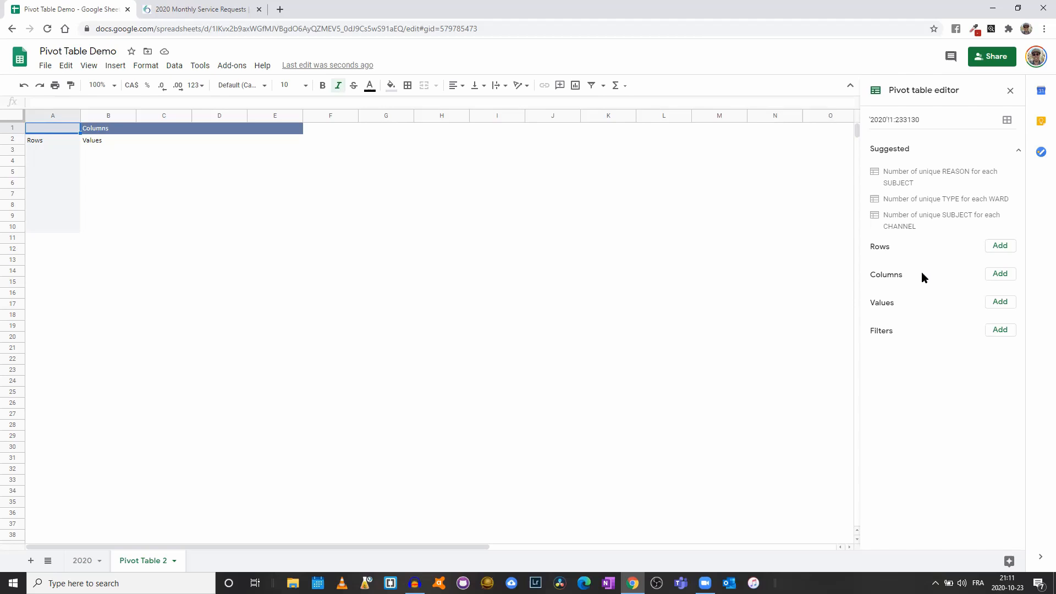
Step: Add SUBJECT to the pivot table's rows and auto-fit column A to the subject names
click(996, 248)
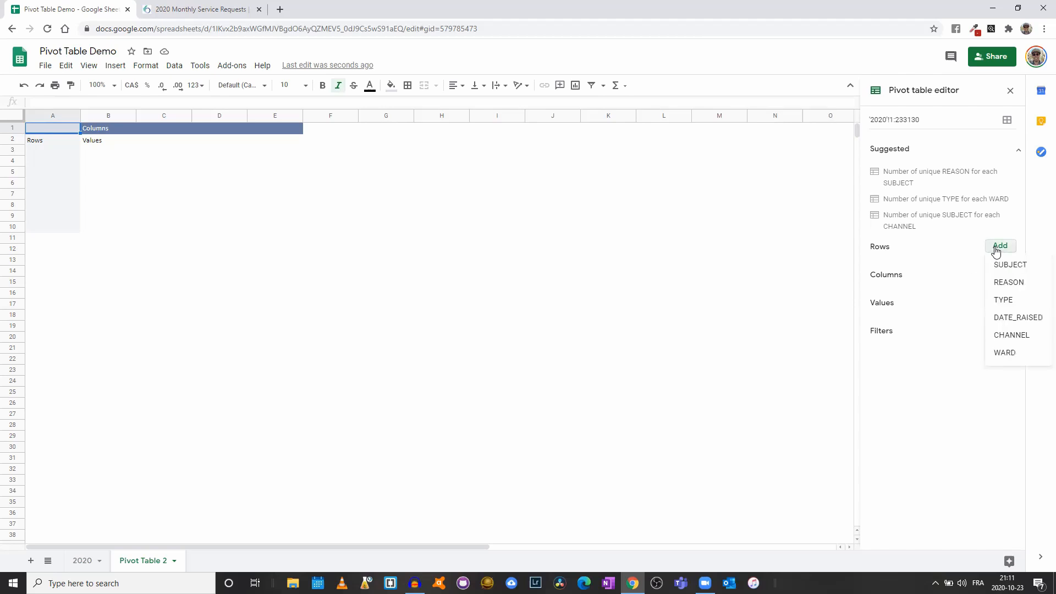
click(1006, 266)
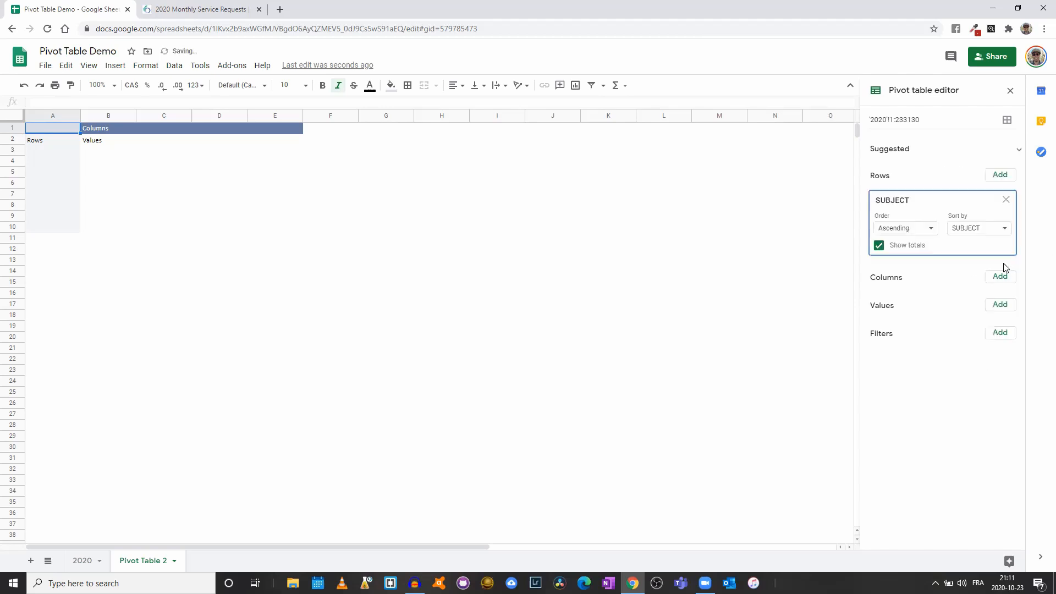
click(54, 142)
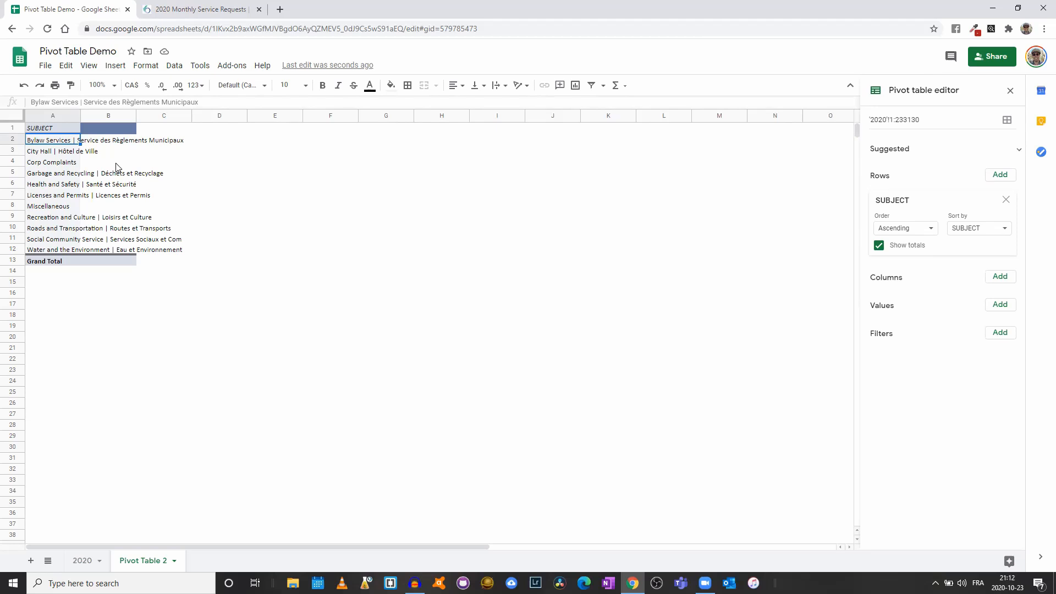
click(58, 229)
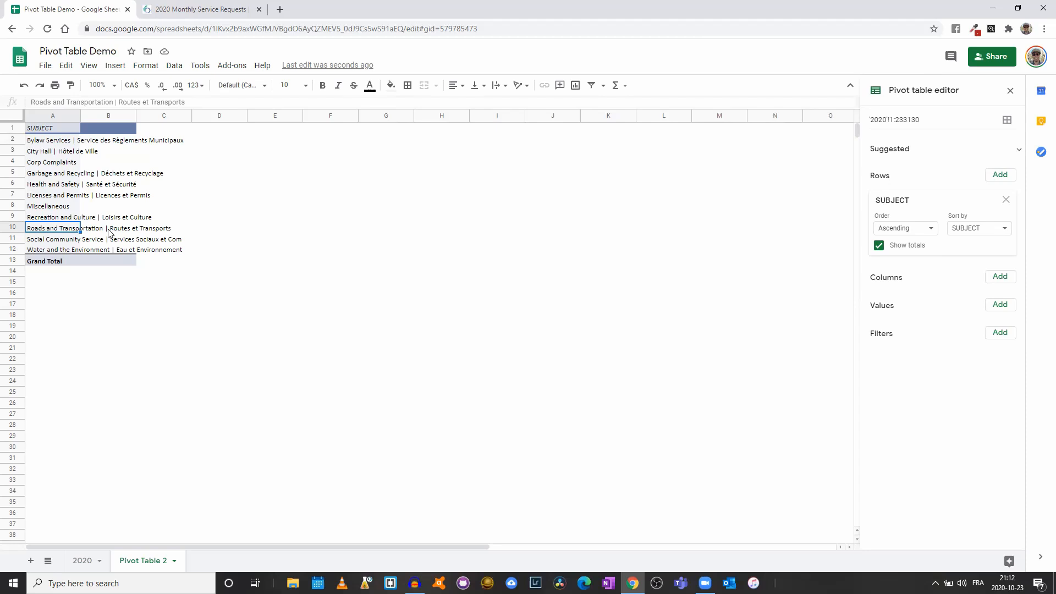
double_click(80, 116)
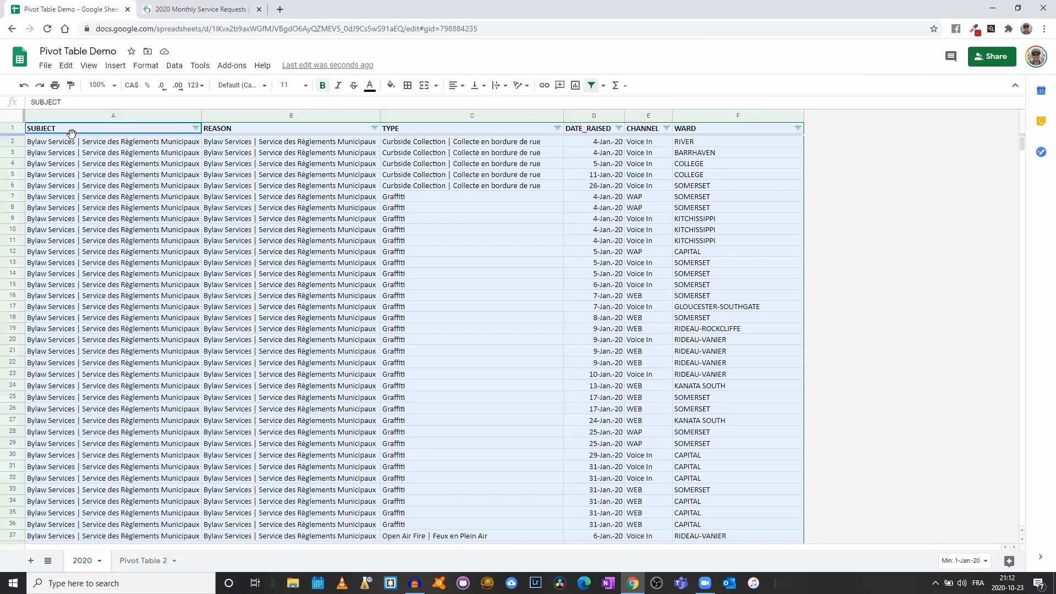
Step: Examine the repeated subject entries in the 2020 sheet's SUBJECT column
click(70, 150)
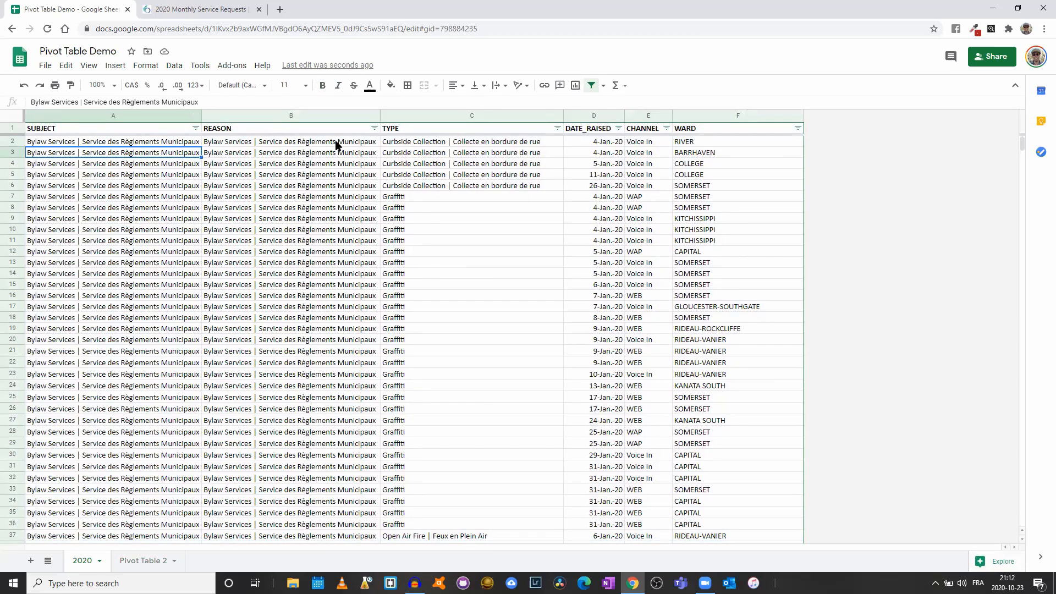
click(99, 263)
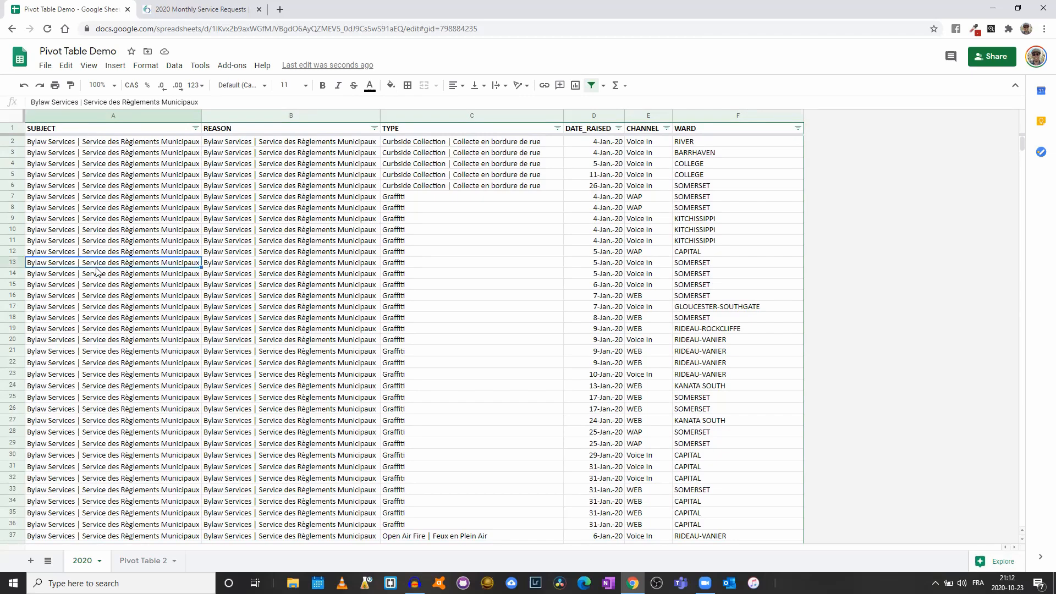
scroll(100, 264, down, 10)
scroll(100, 264, down, 20)
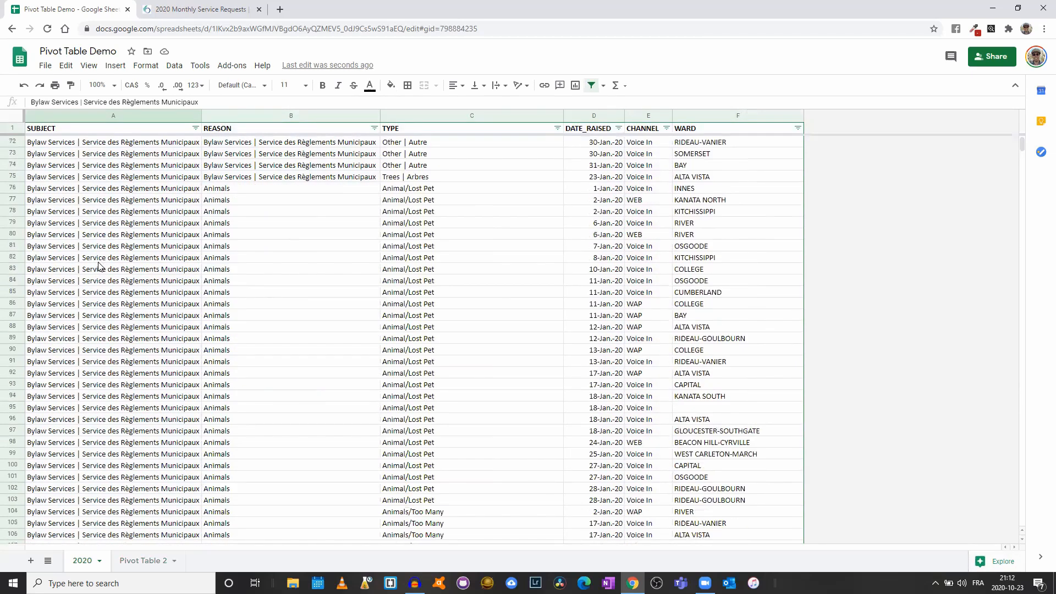
scroll(99, 267, down, 18)
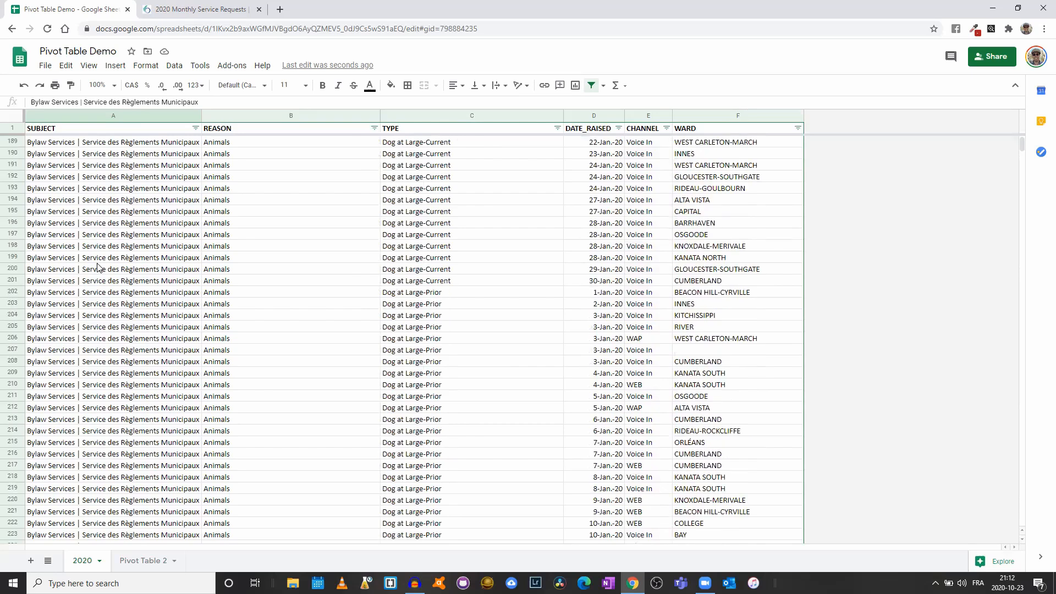
scroll(319, 197, up, 1)
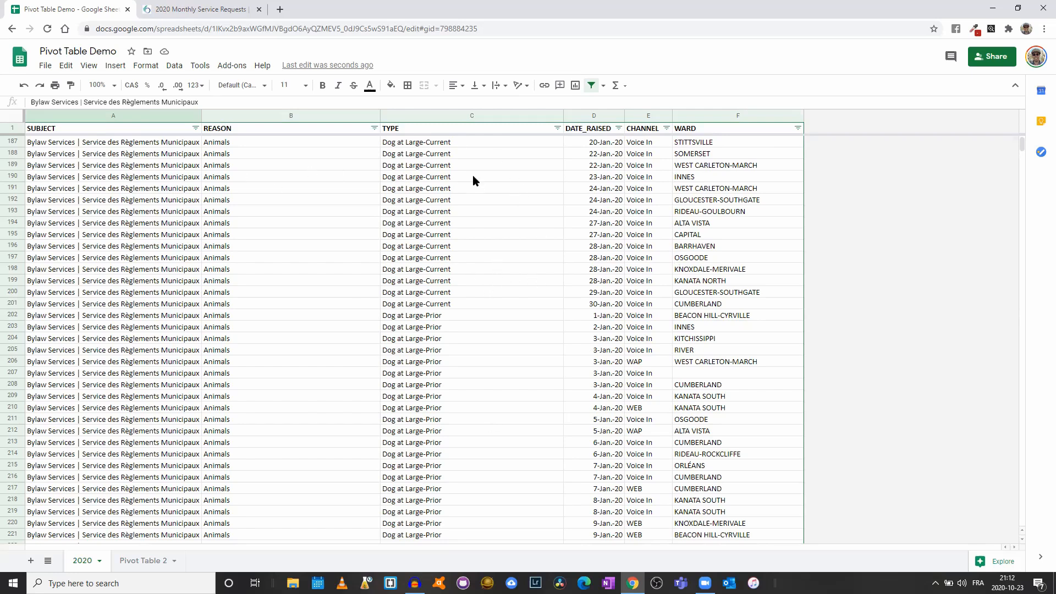
Step: Examine how the REASON and TYPE columns break down the Bylaw Services requests in the 2020 sheet
click(256, 144)
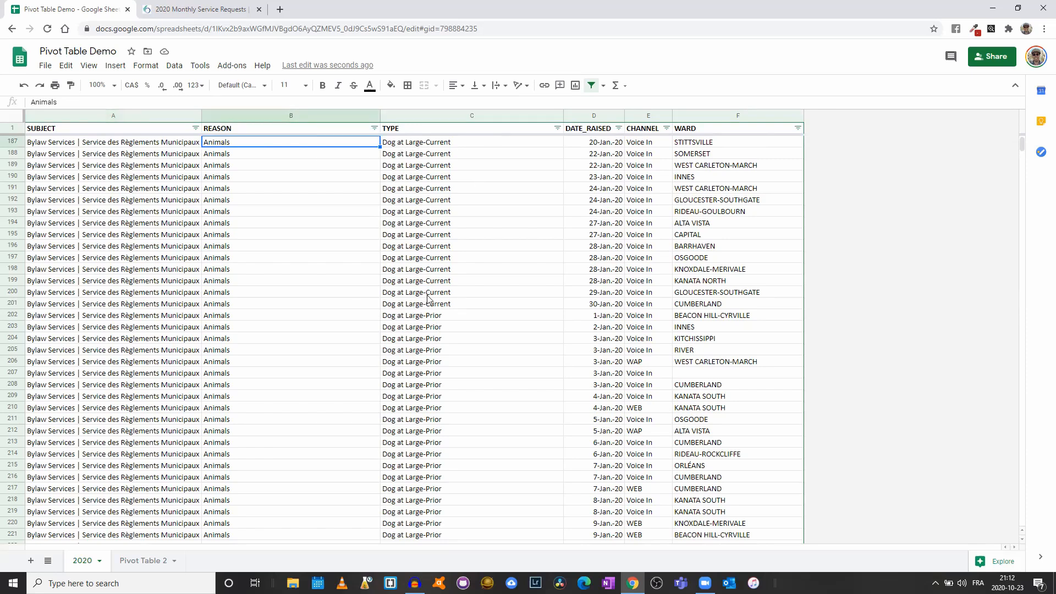
scroll(449, 314, down, 2)
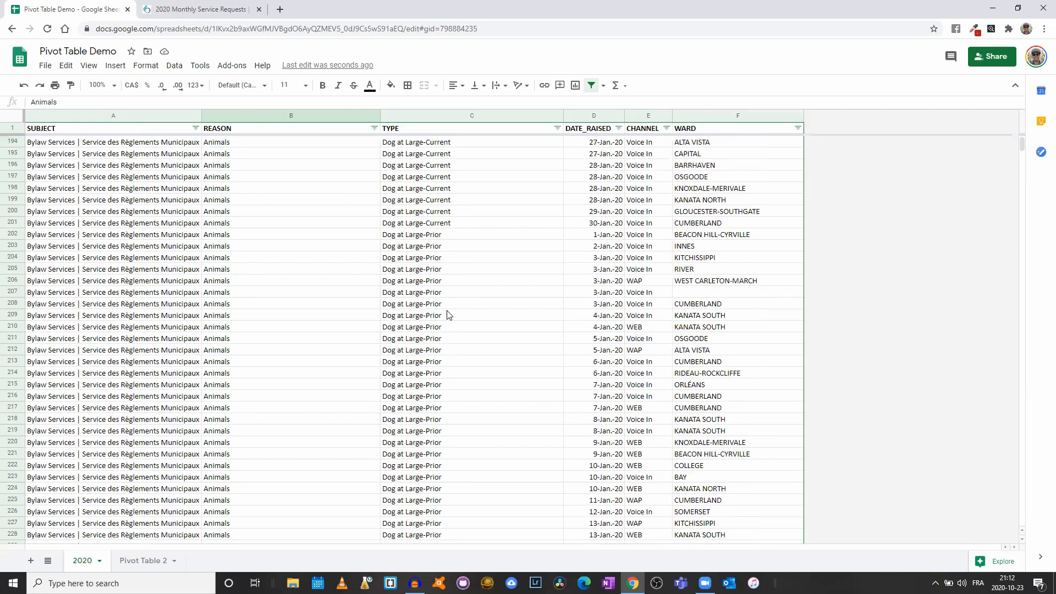
click(436, 192)
click(451, 315)
scroll(450, 317, down, 5)
scroll(450, 317, down, 10)
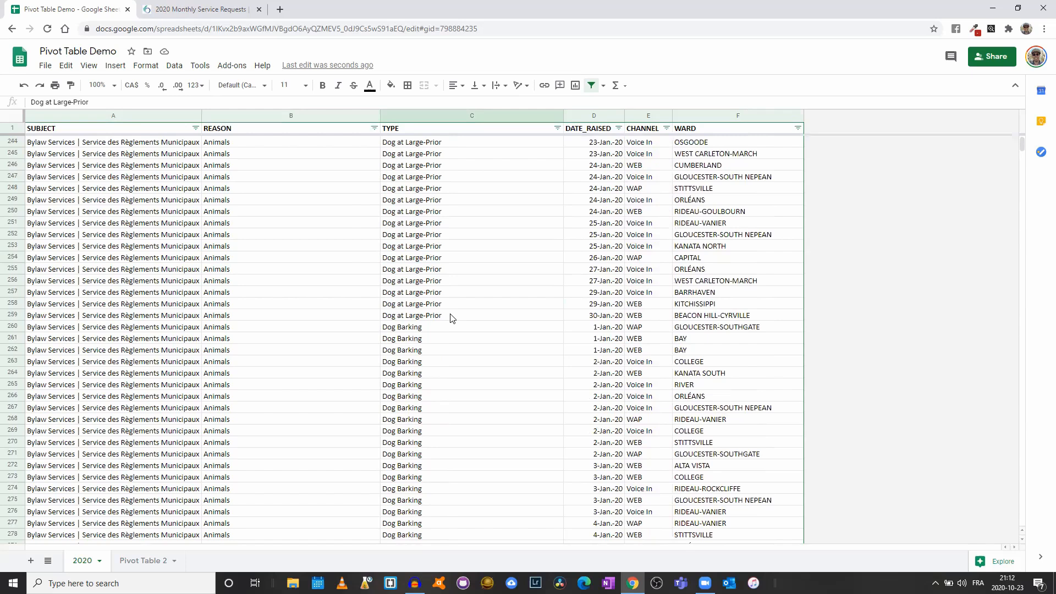
click(425, 328)
scroll(423, 330, down, 5)
scroll(422, 331, up, 15)
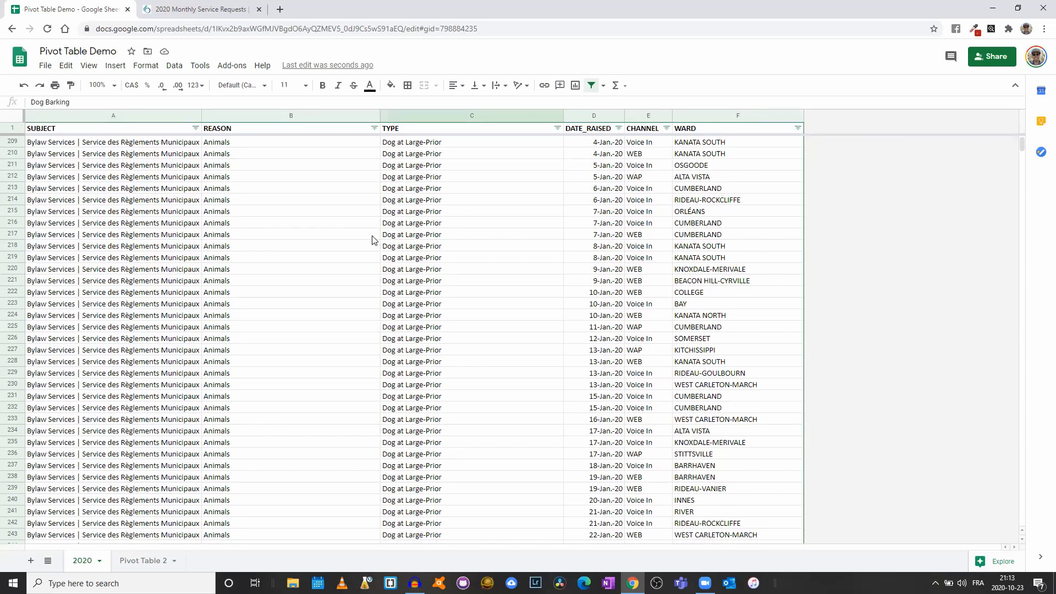
Step: Add SUBJECT to the pivot table's values and auto-fit column B to its heading
click(140, 561)
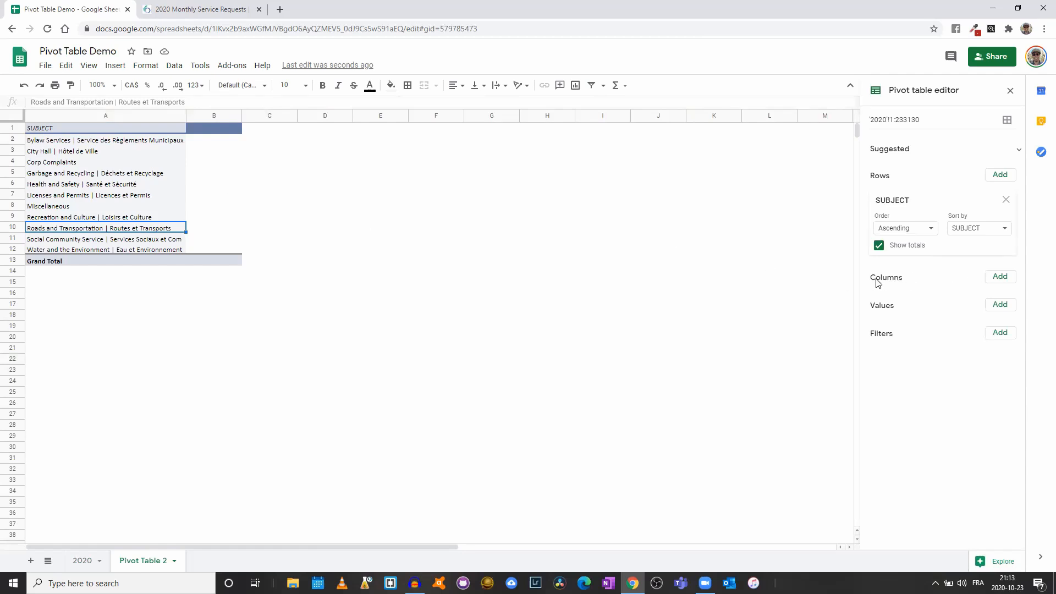
click(1001, 278)
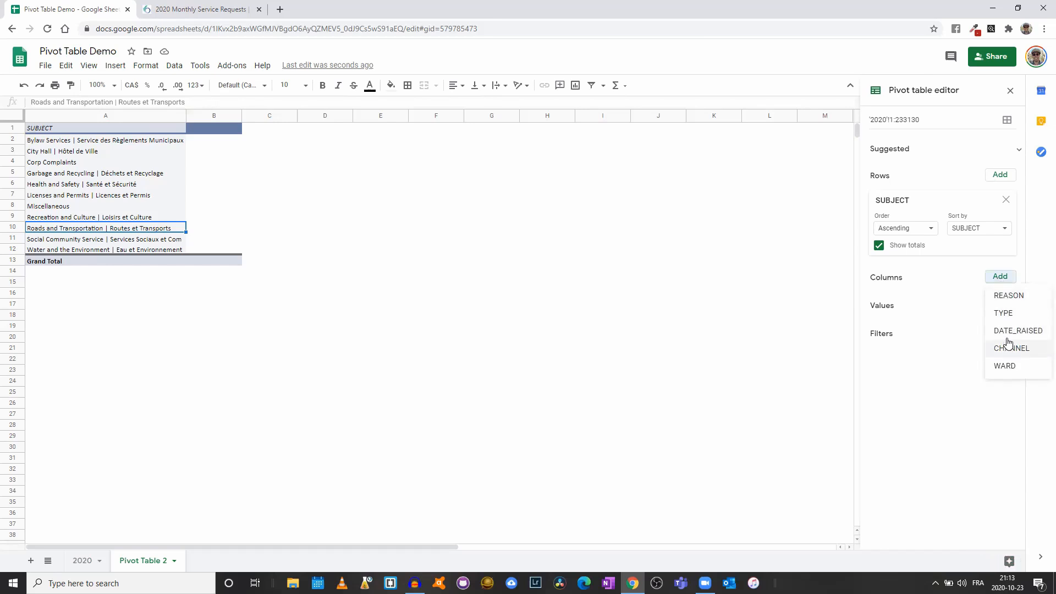
click(919, 308)
click(999, 308)
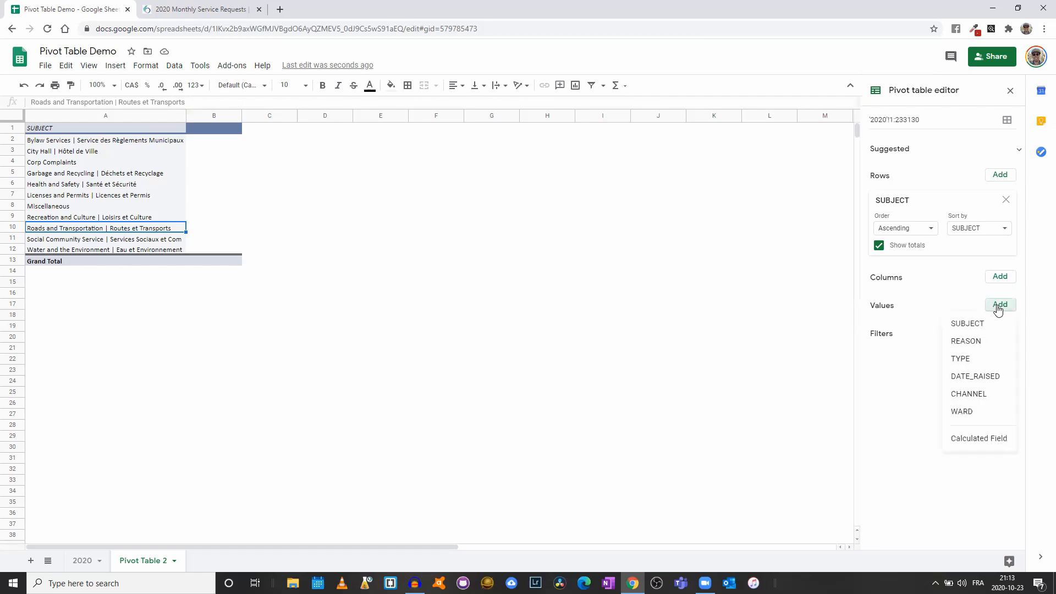
click(975, 324)
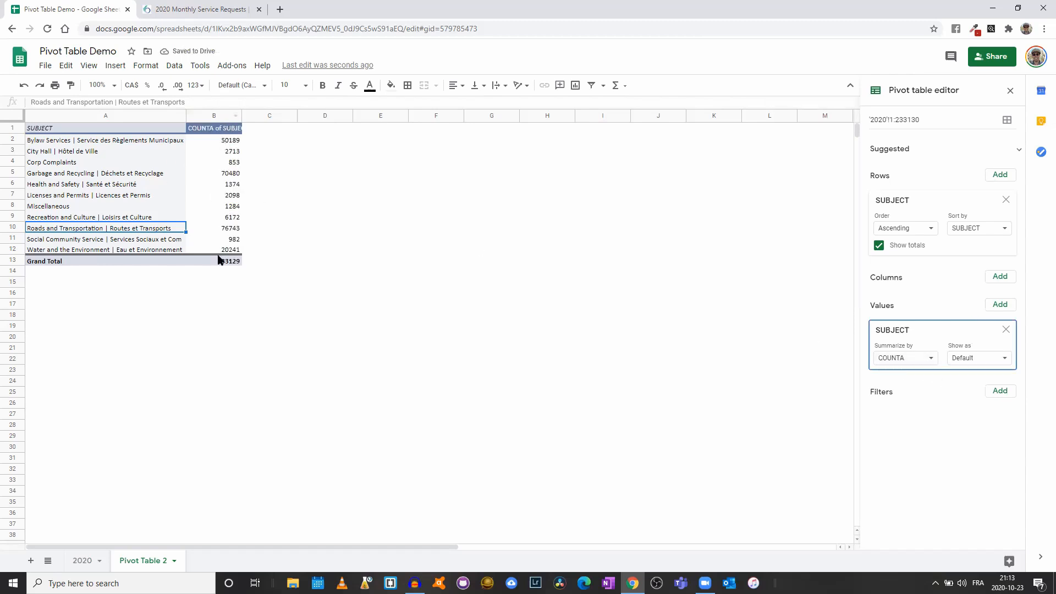
drag(240, 113, 239, 113)
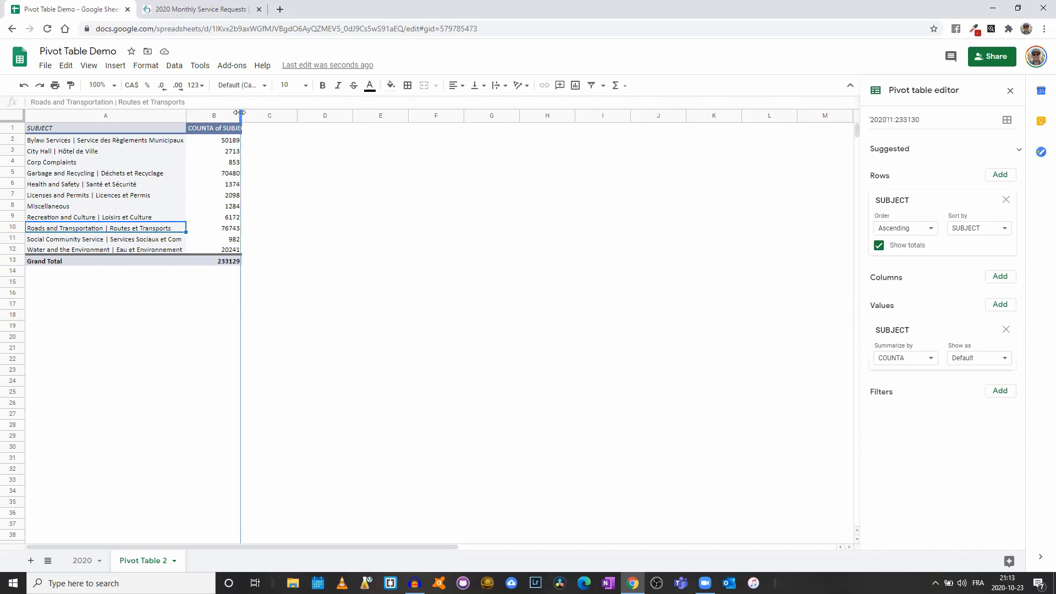
double_click(239, 113)
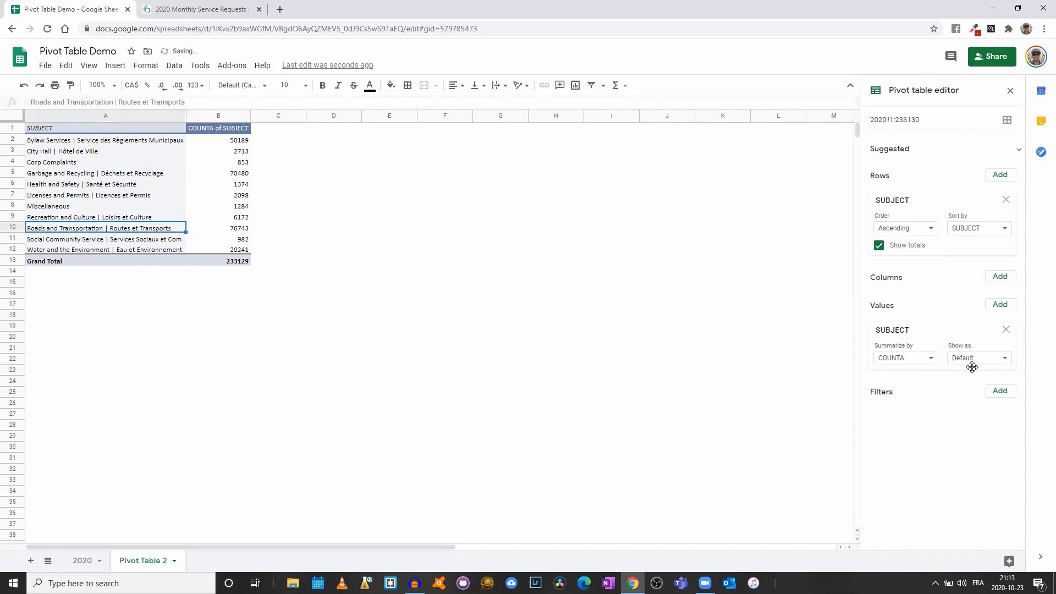
Step: Review the request counts for the individual subjects in the pivot table
click(35, 143)
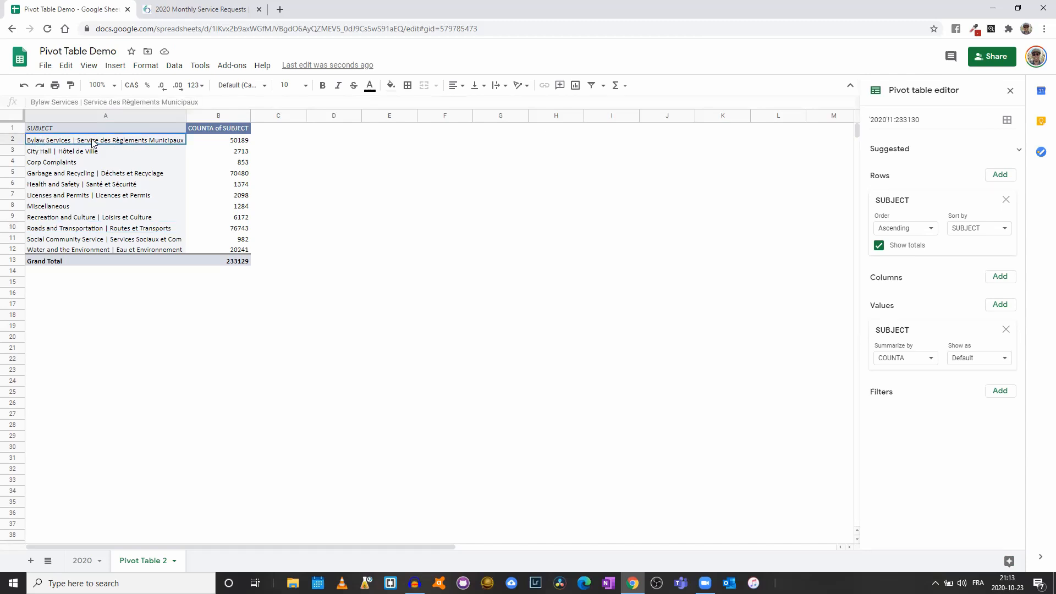
click(242, 144)
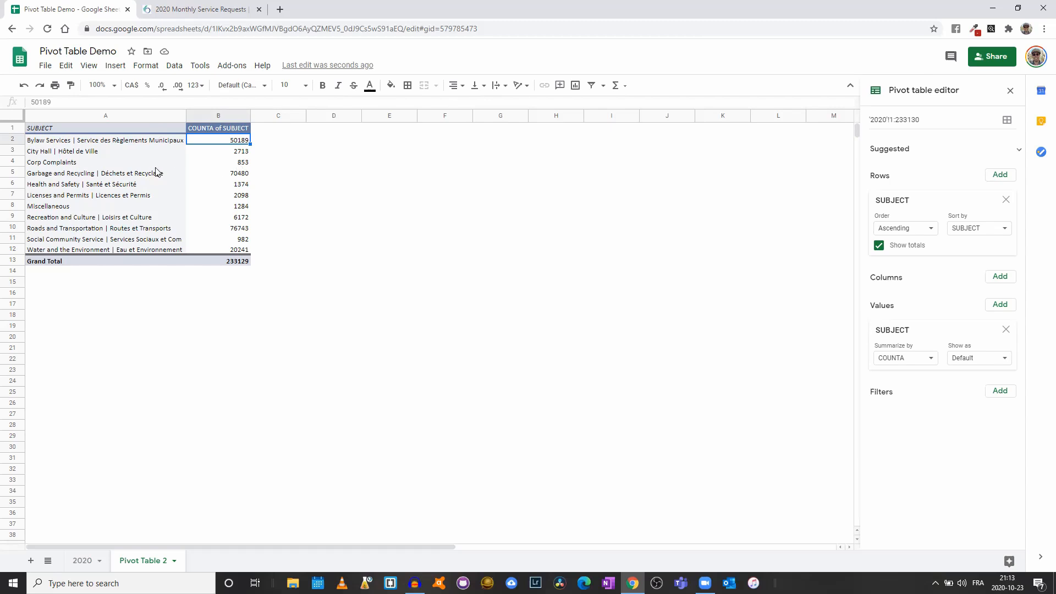
click(240, 166)
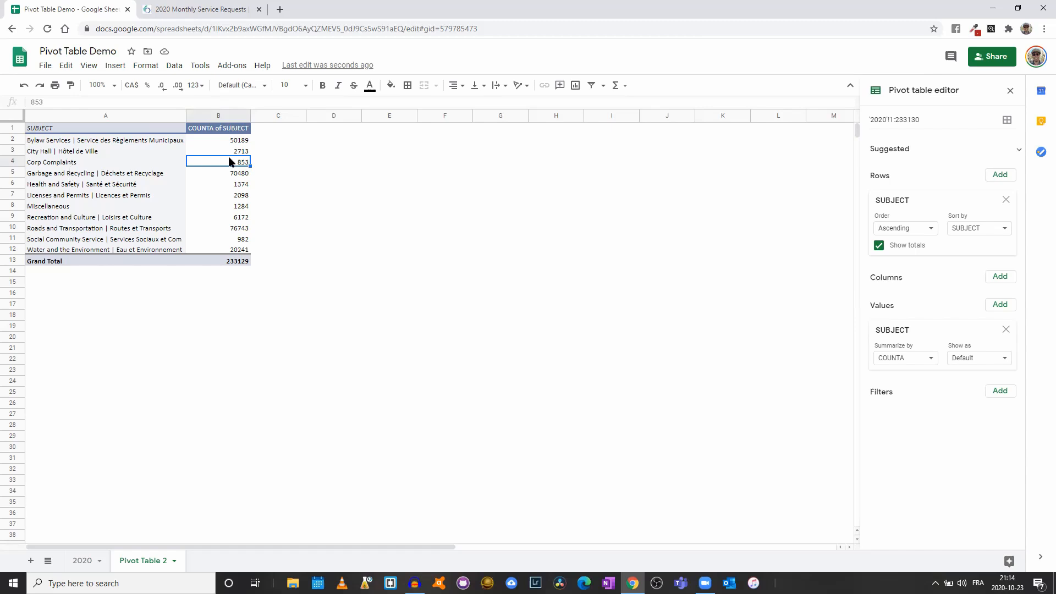
click(235, 141)
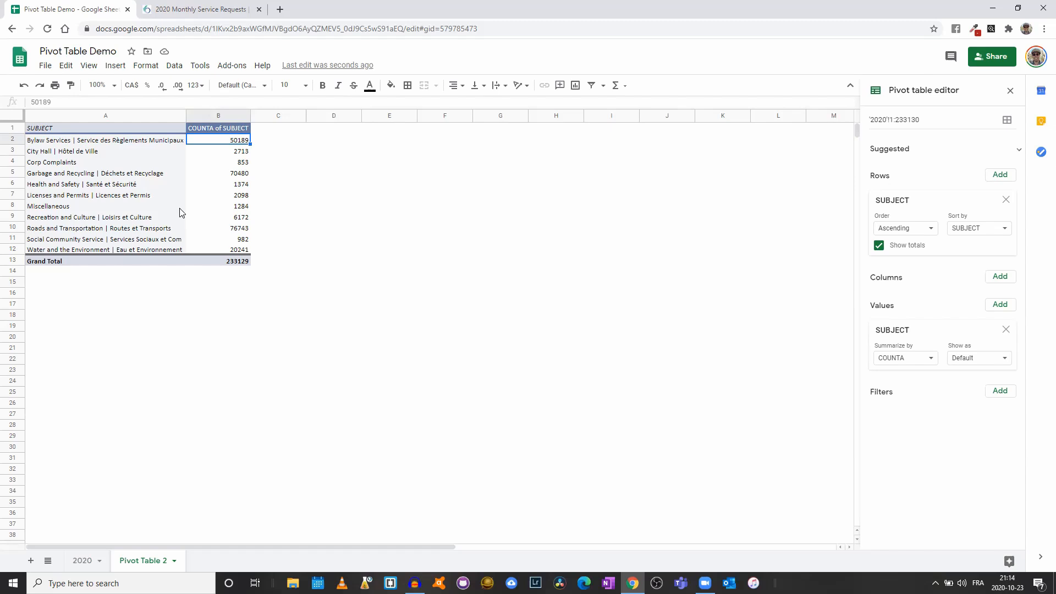
click(236, 251)
drag(235, 250, 60, 141)
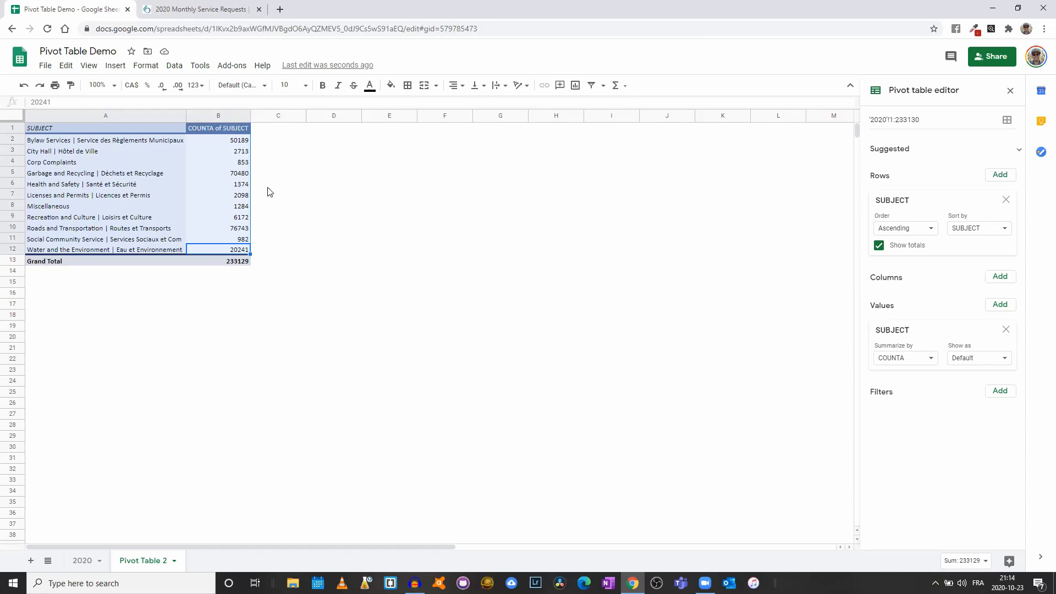
click(121, 142)
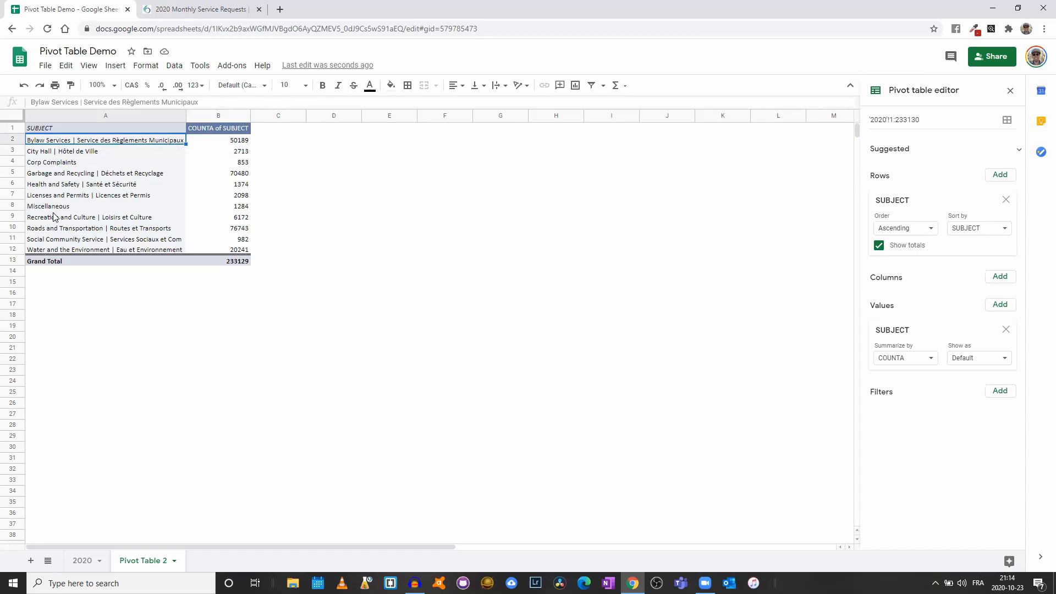
click(46, 175)
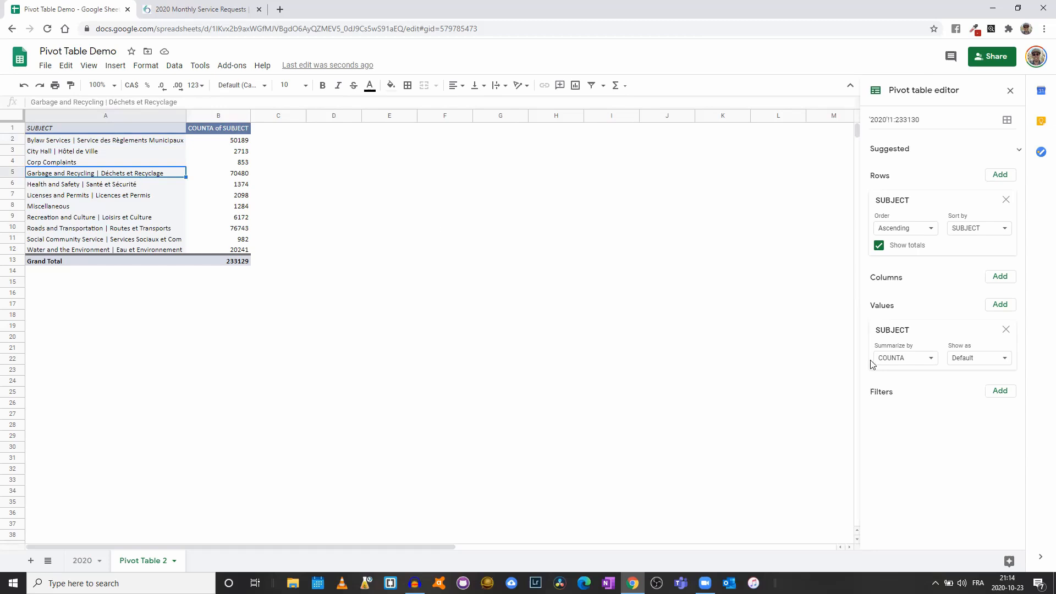
Step: Show the SUBJECT values as % of grand total and review the shares of the largest subjects
click(987, 360)
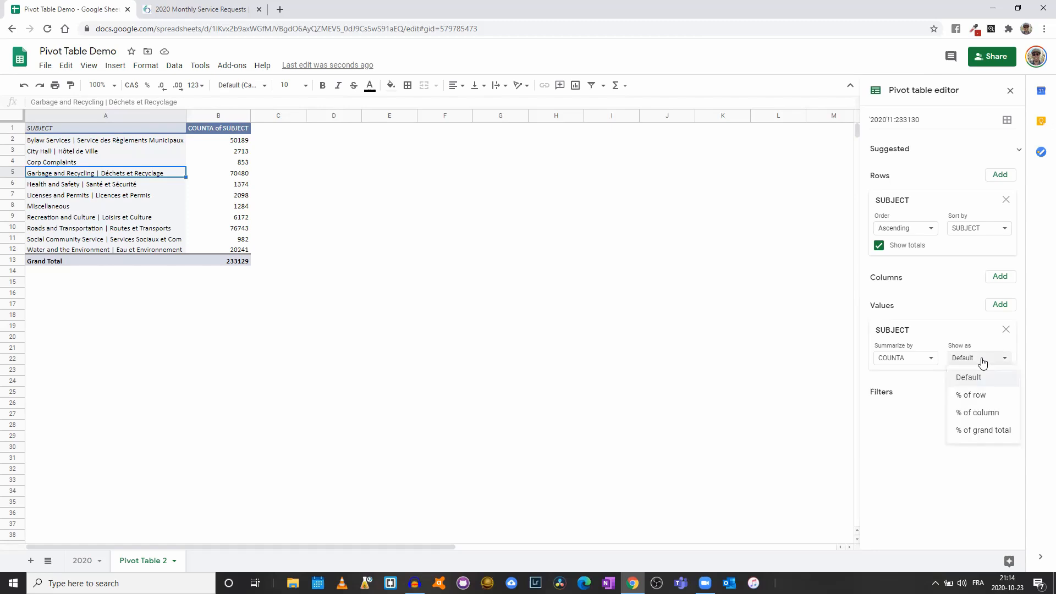
click(978, 433)
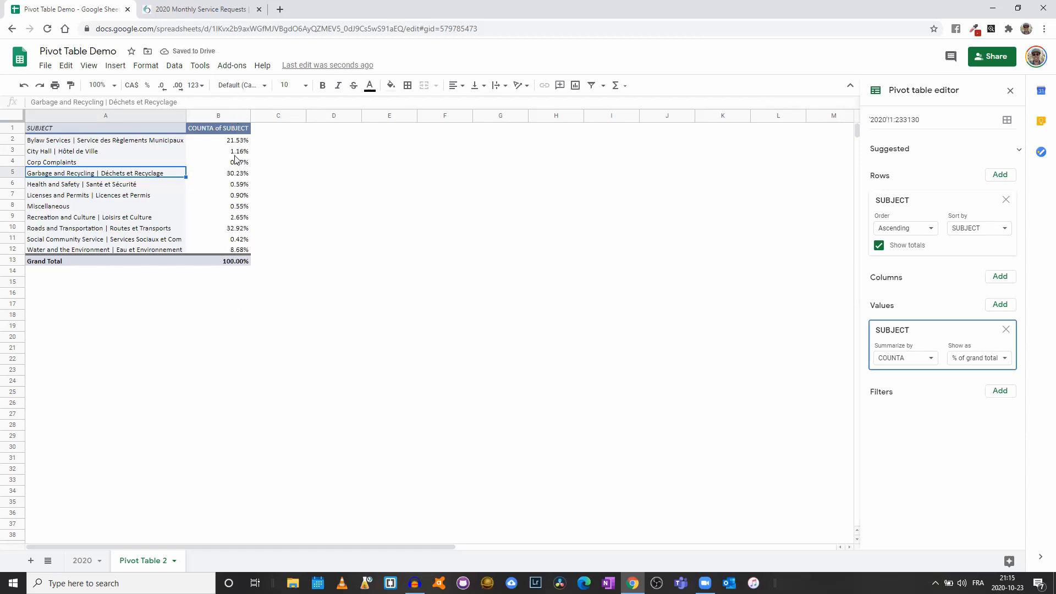
click(238, 262)
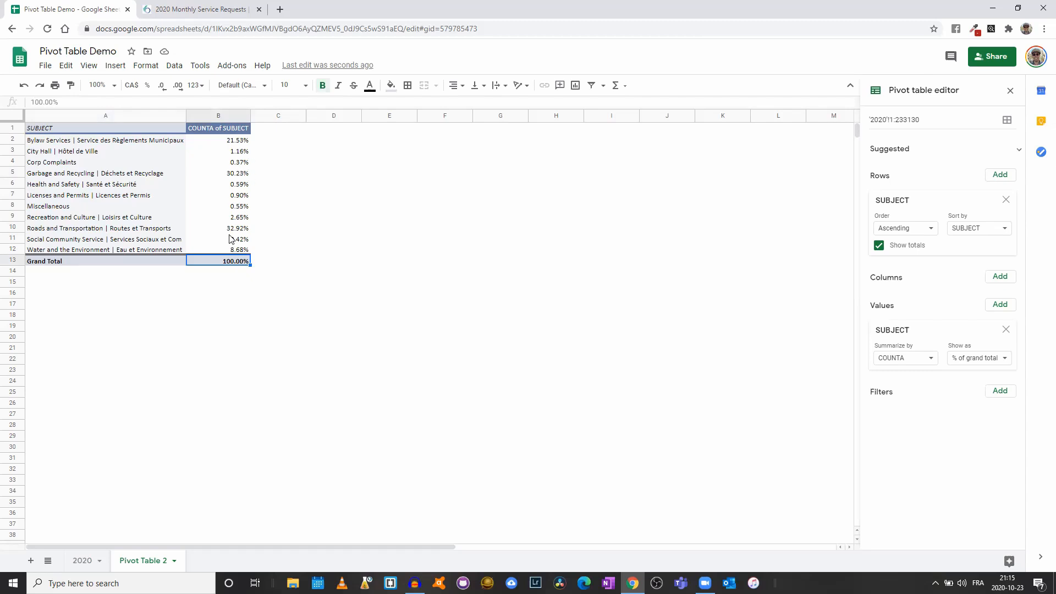
click(41, 230)
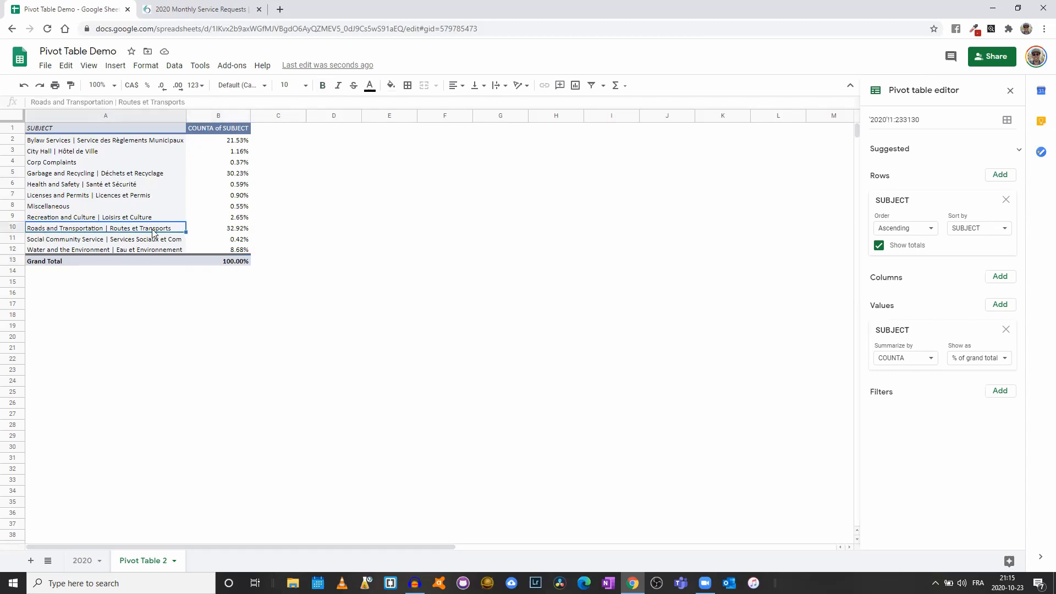
click(238, 230)
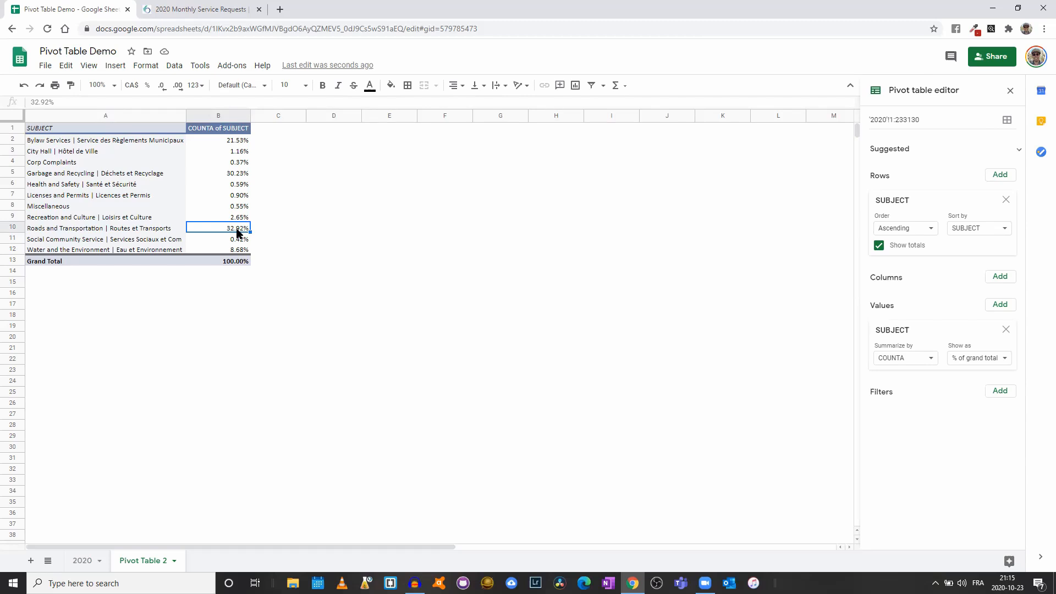
click(235, 174)
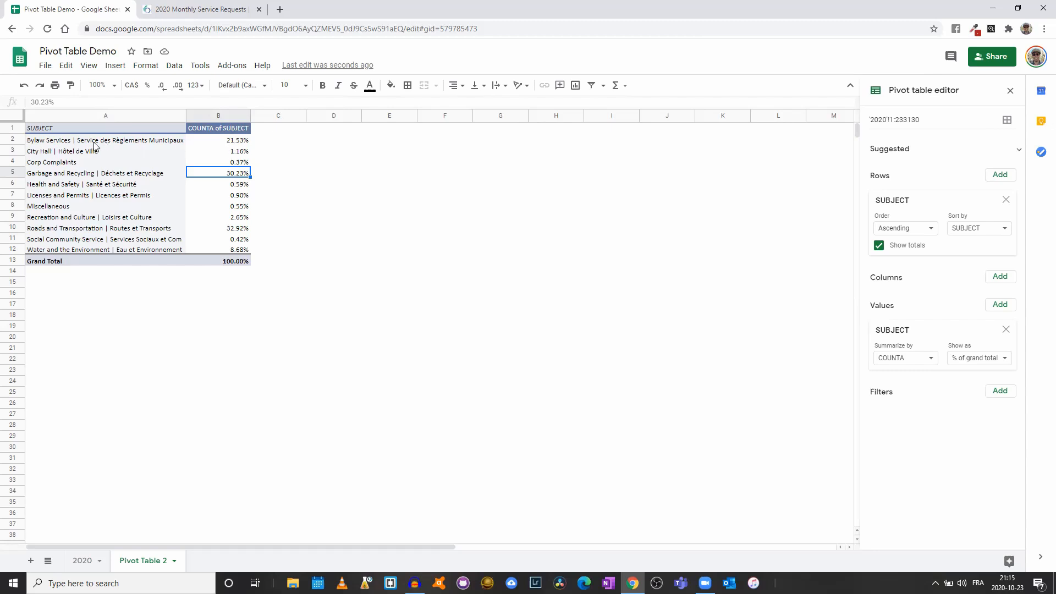
click(53, 142)
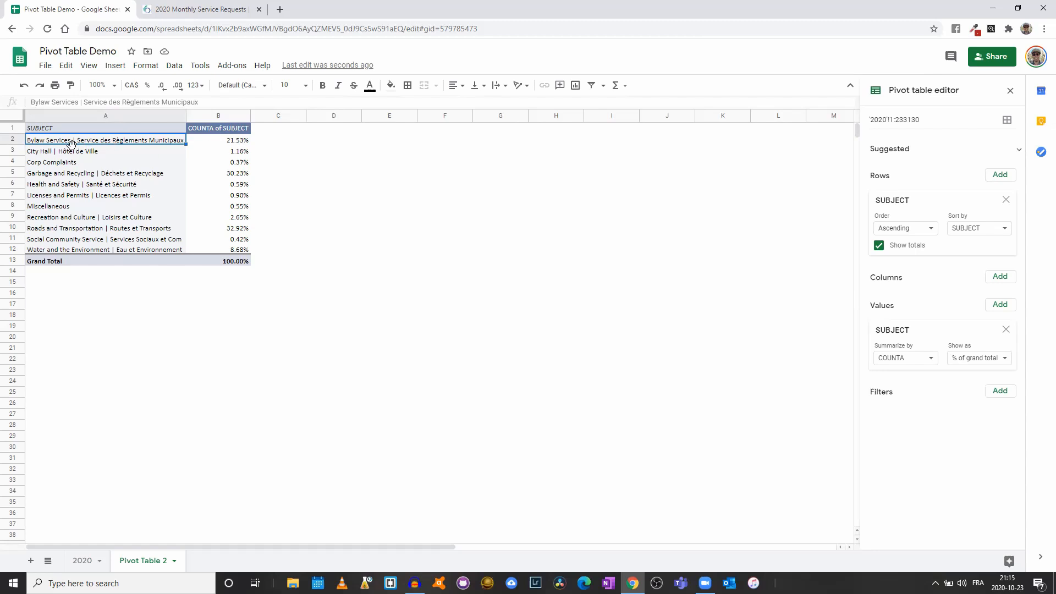
Step: Set the SUBJECT values to show as Default
click(968, 366)
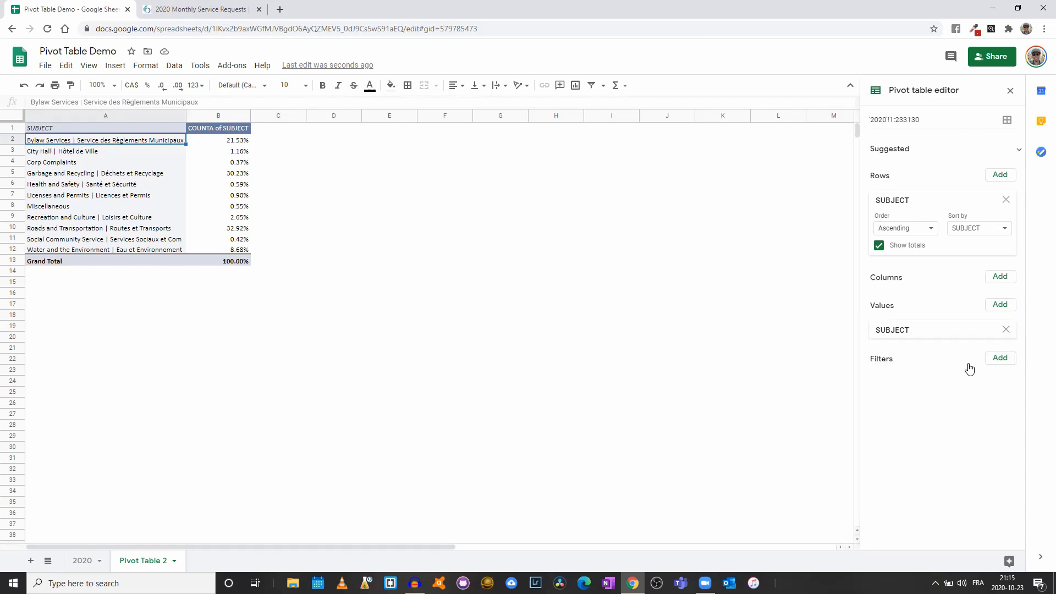
click(970, 362)
click(971, 373)
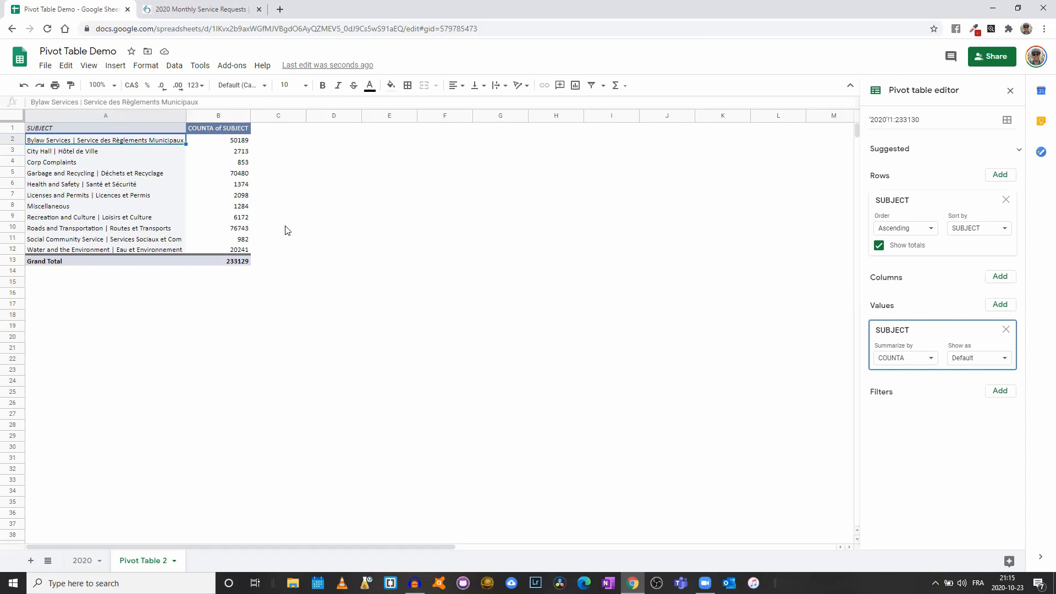
Step: Empty the pivot table layout by removing SUBJECT from both the rows and the values
click(81, 561)
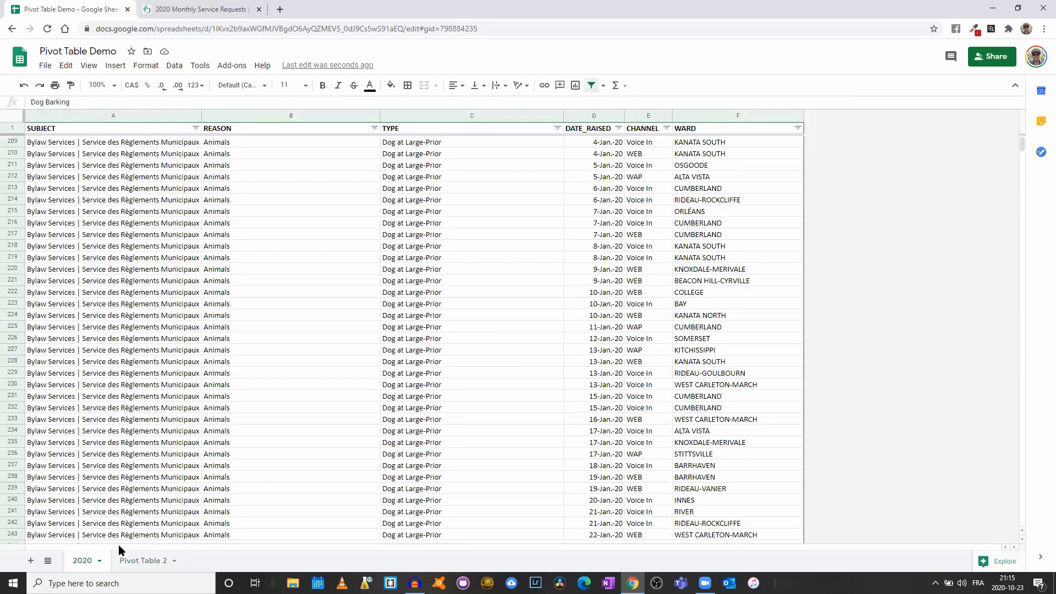
click(138, 562)
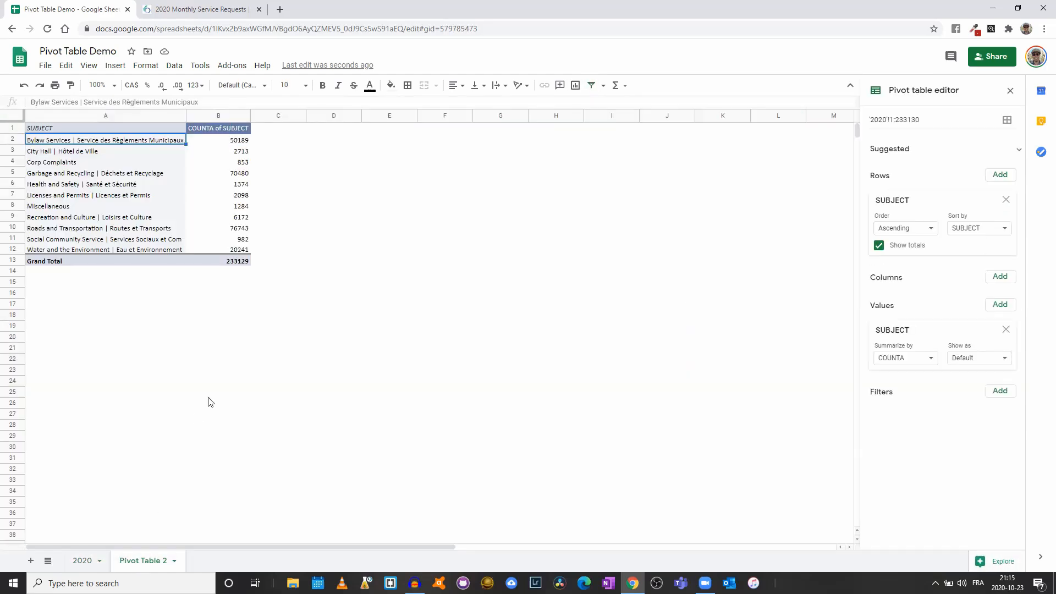
click(1006, 200)
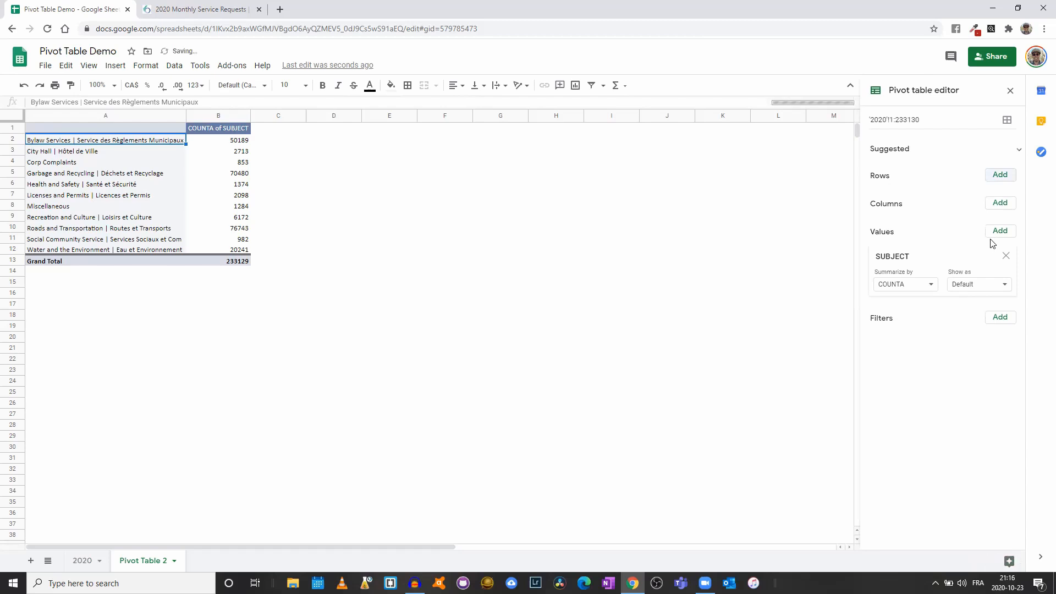
click(1006, 257)
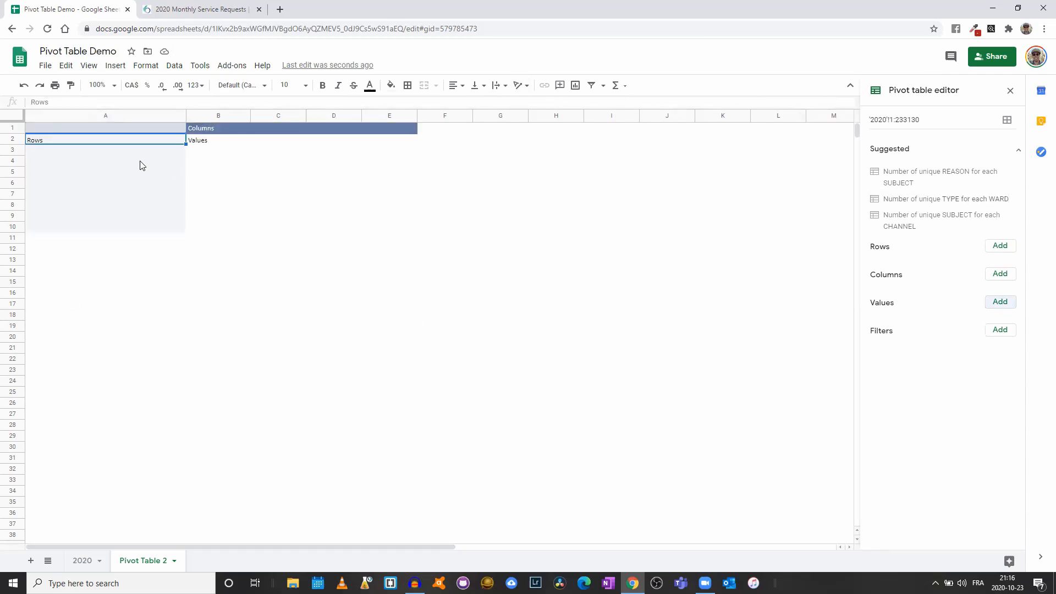
Step: Add TYPE as the row field of the empty pivot table
click(1001, 247)
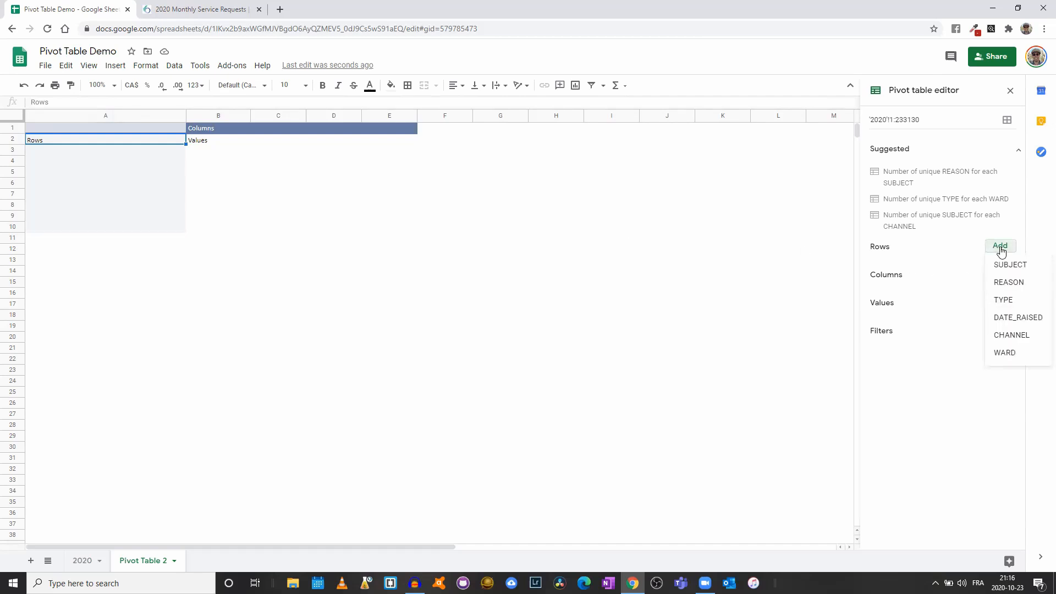
click(1004, 300)
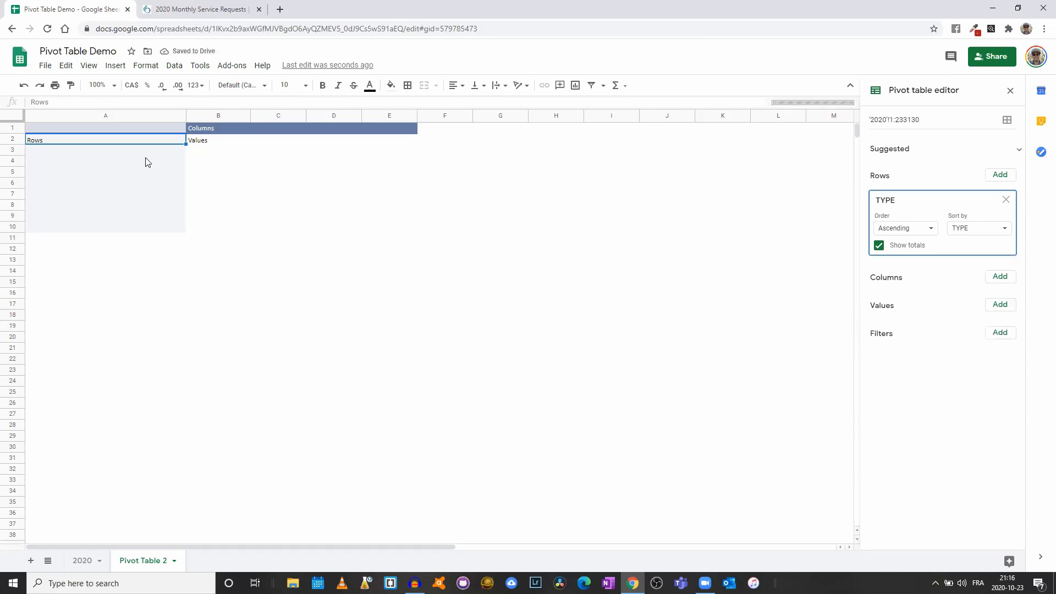
Step: Look through the full list of request types in the pivot table and locate the COVID-19 type
scroll(144, 165, down, 10)
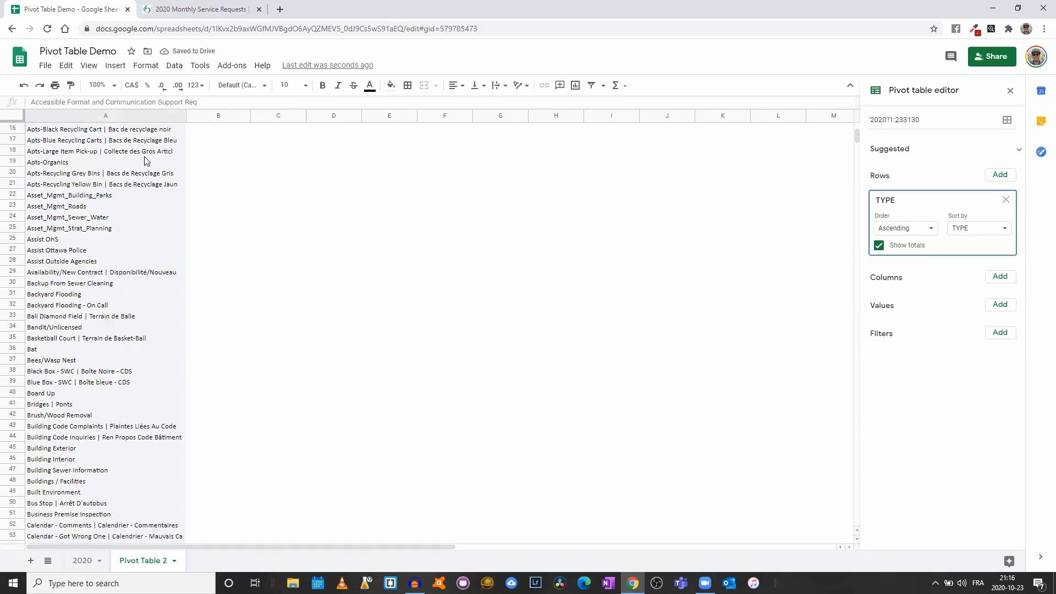
scroll(144, 169, down, 20)
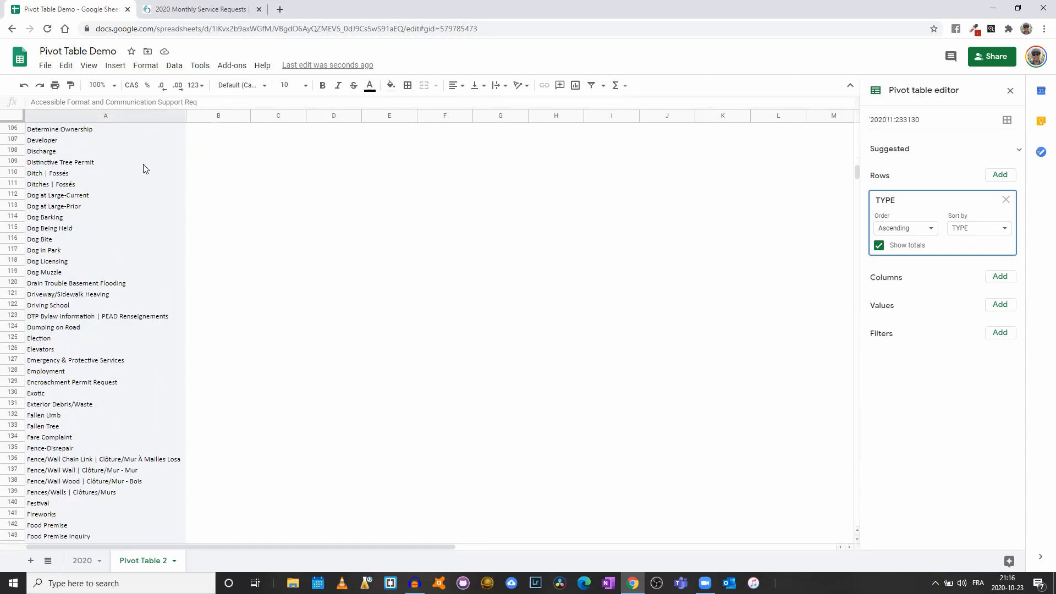
scroll(144, 168, down, 16)
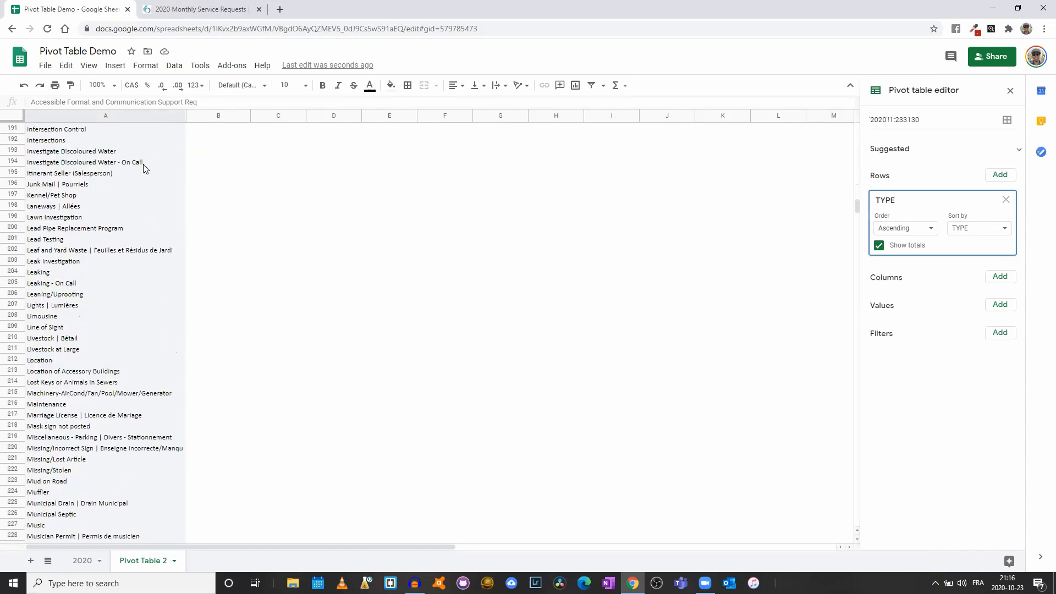
scroll(144, 168, down, 14)
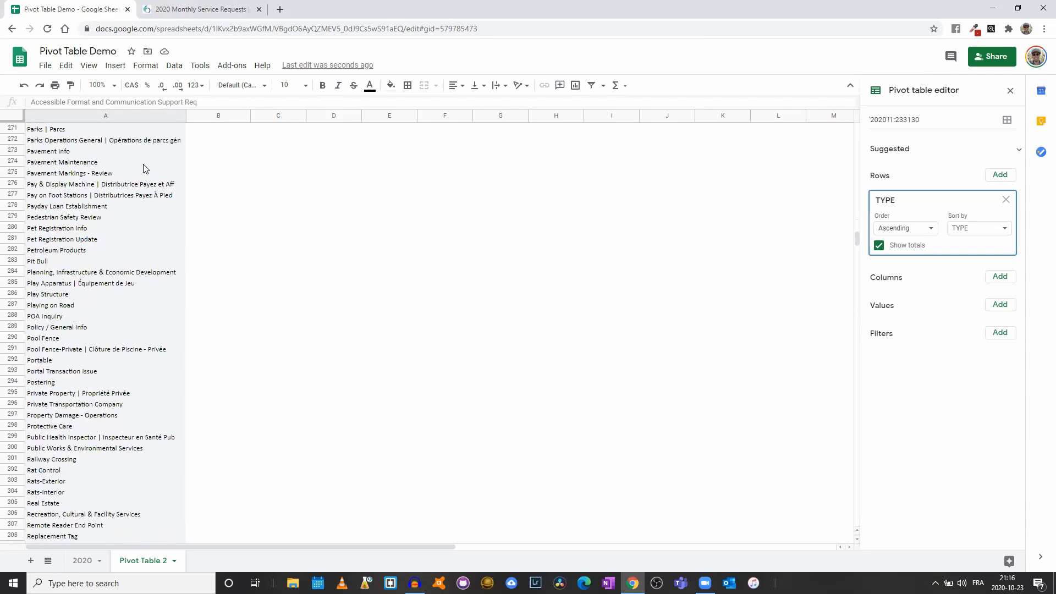
scroll(144, 168, down, 14)
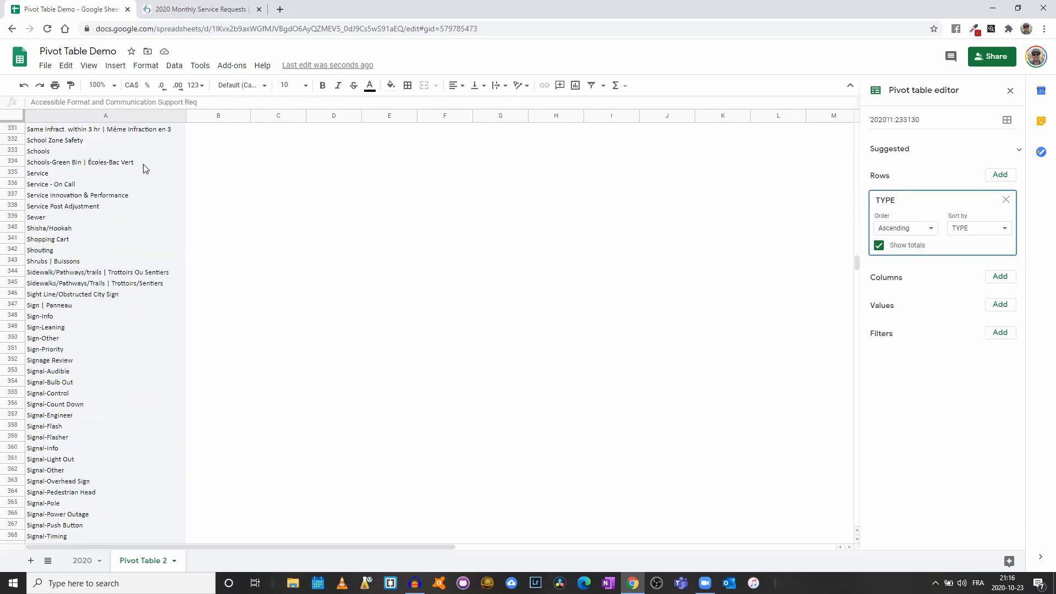
scroll(144, 169, down, 10)
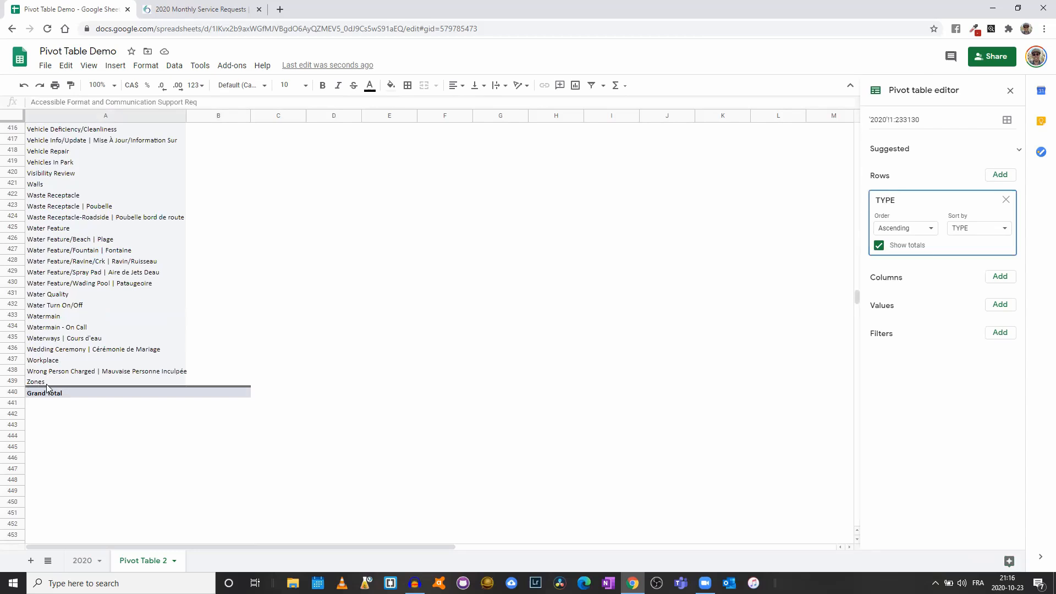
scroll(111, 249, up, 10)
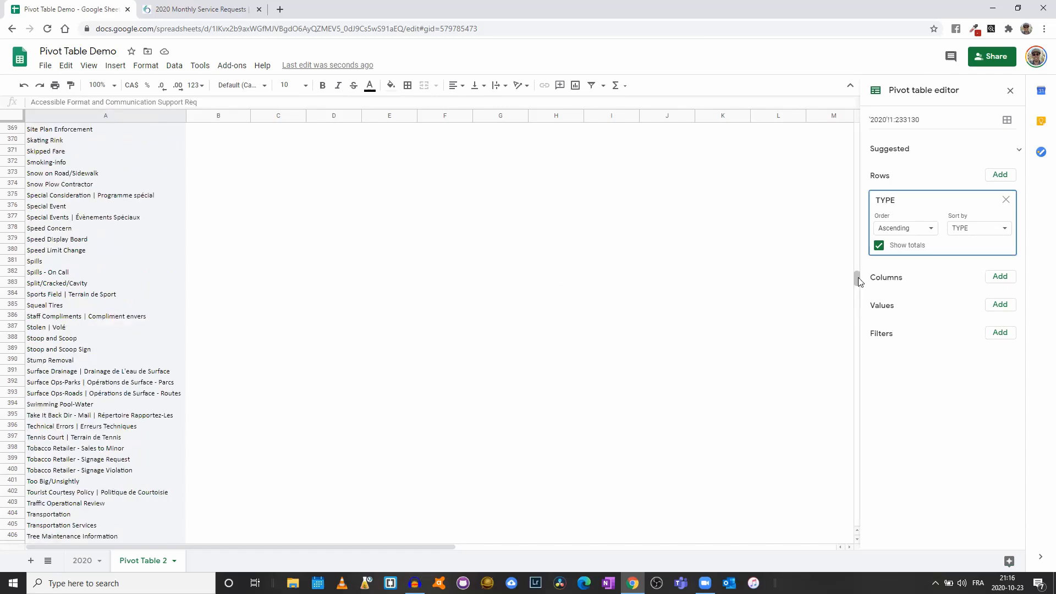
drag(857, 281, 850, 156)
click(37, 340)
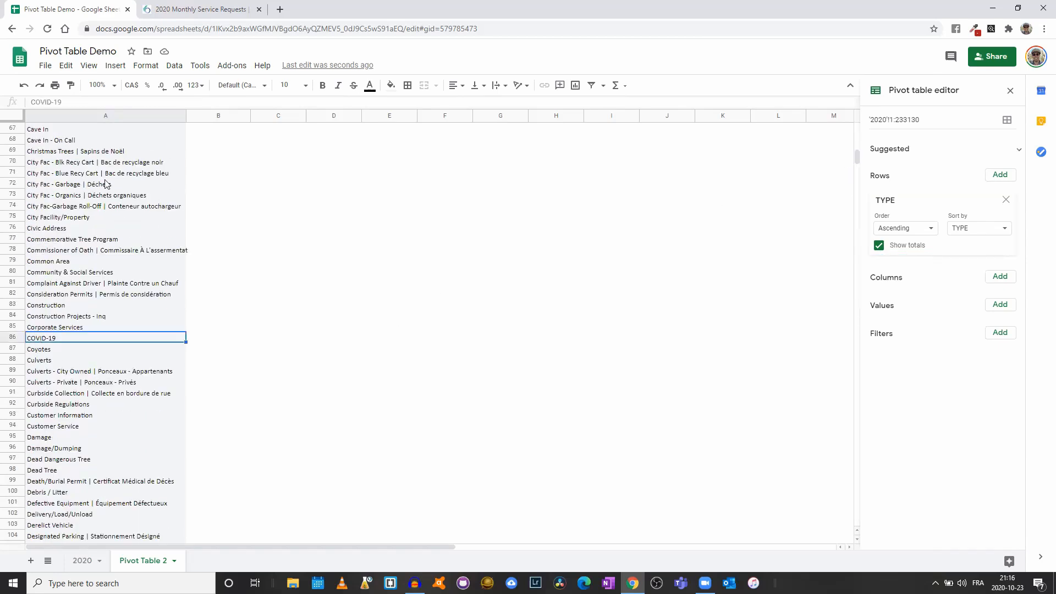
Step: Fit column A to its contents and add TYPE to the pivot table values
double_click(184, 114)
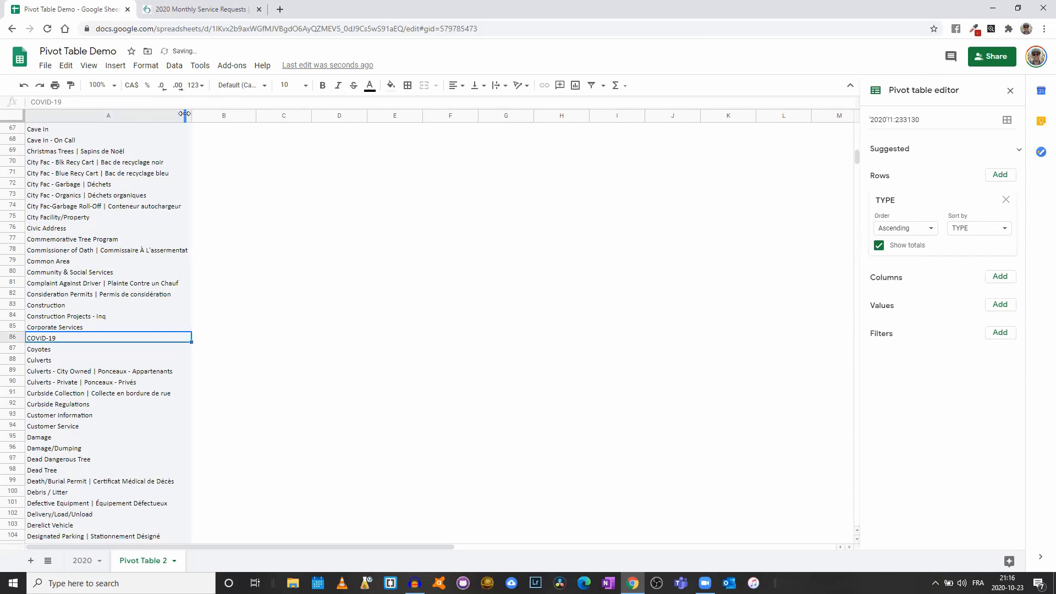
click(227, 142)
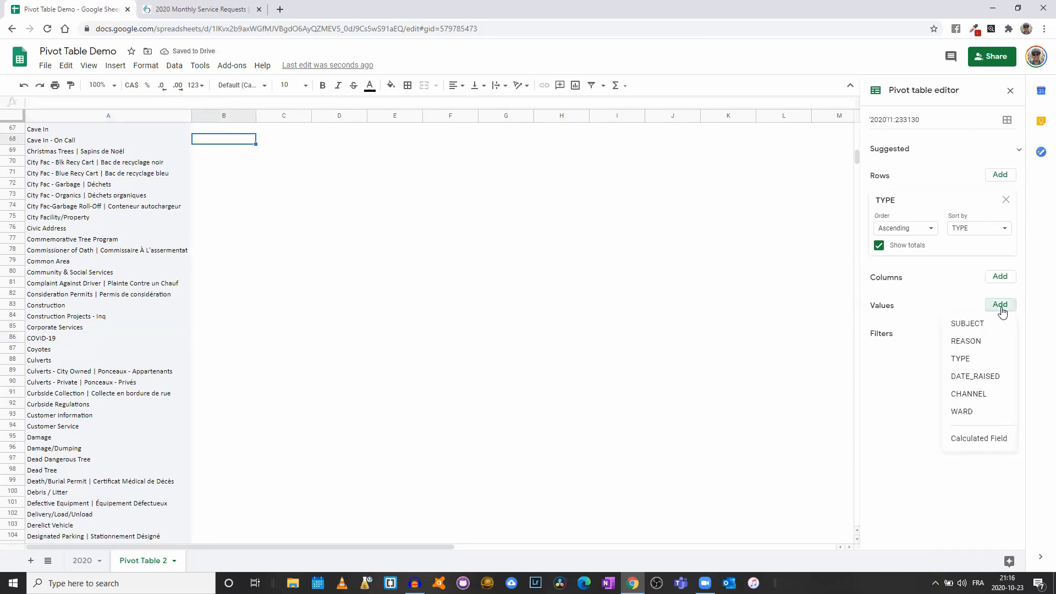
click(969, 365)
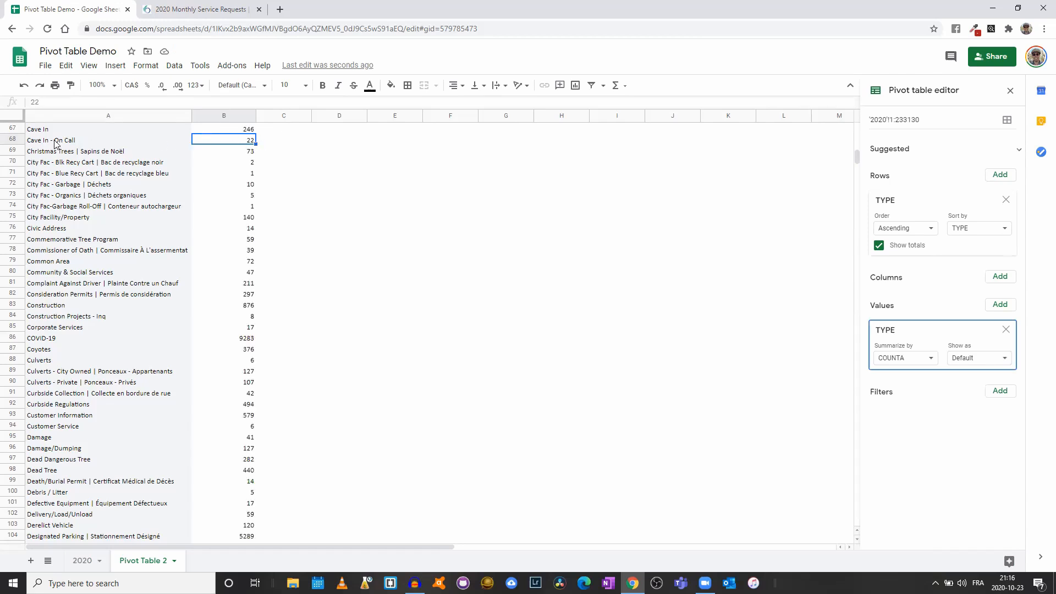
Step: Check the COVID-19 request count, and empty the pivot table by removing TYPE from both values and rows
click(47, 339)
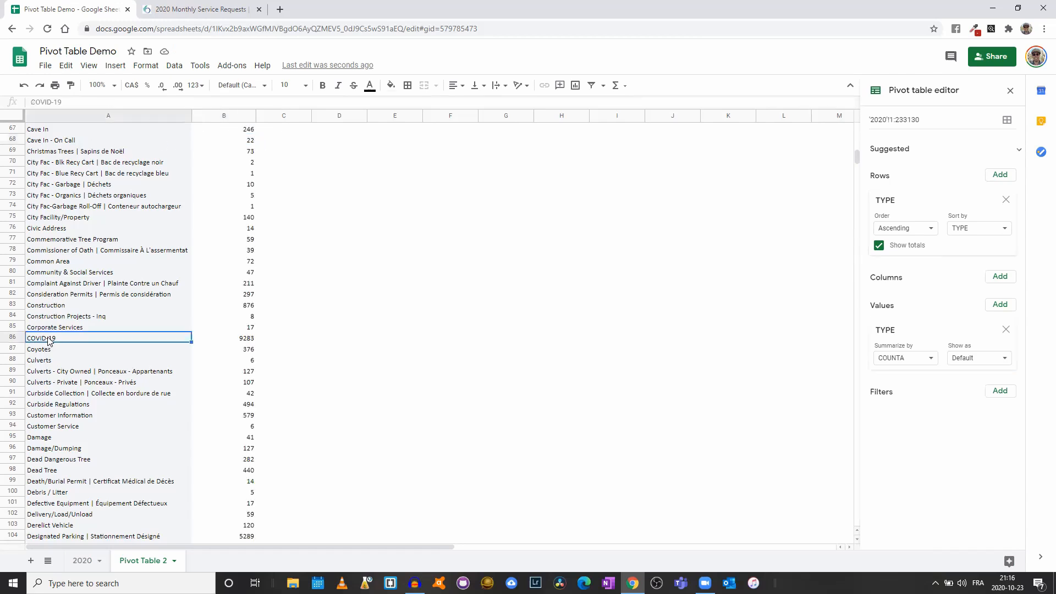
click(252, 342)
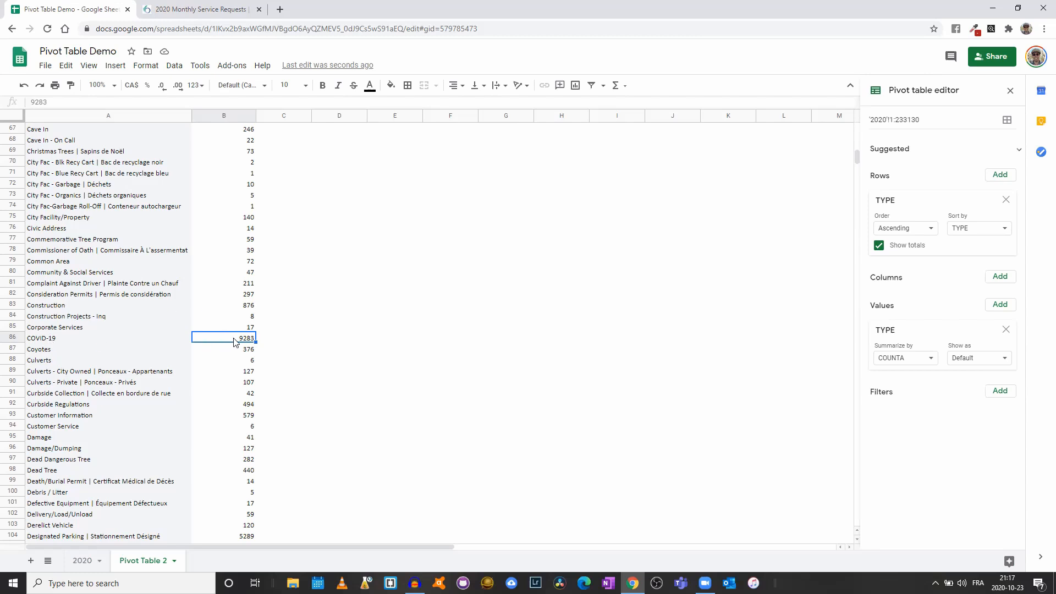
click(1005, 330)
click(1006, 199)
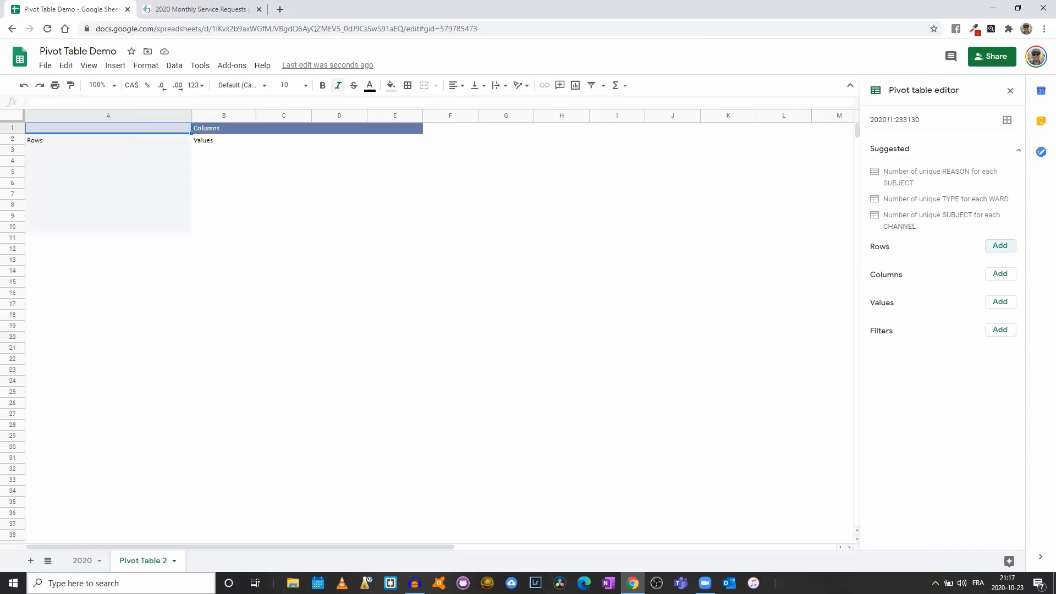
Step: Look over the source records on the 2020 sheet and return to the Pivot Table 2 sheet
click(84, 561)
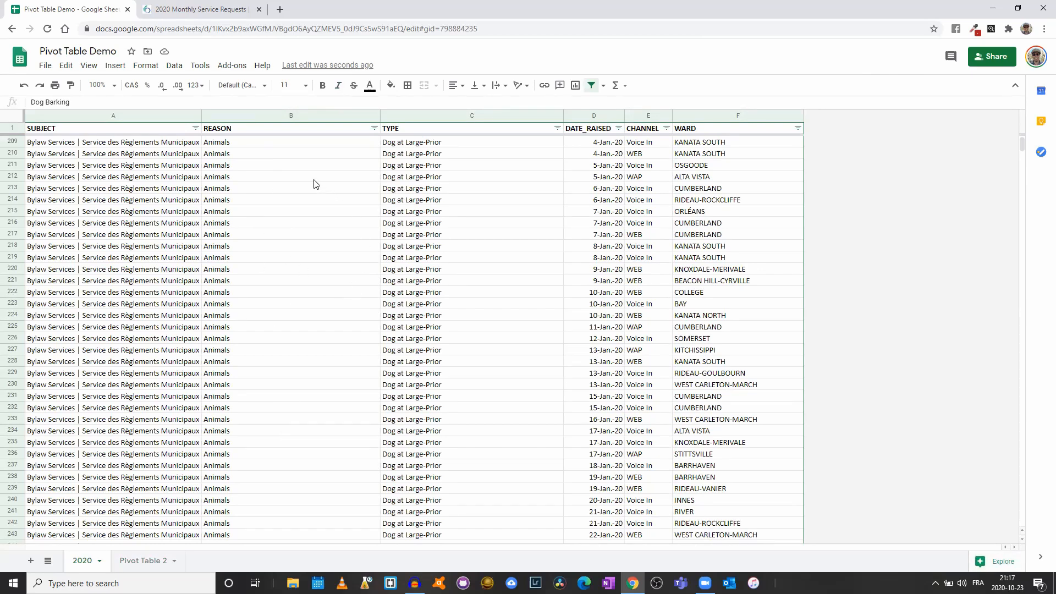
click(141, 561)
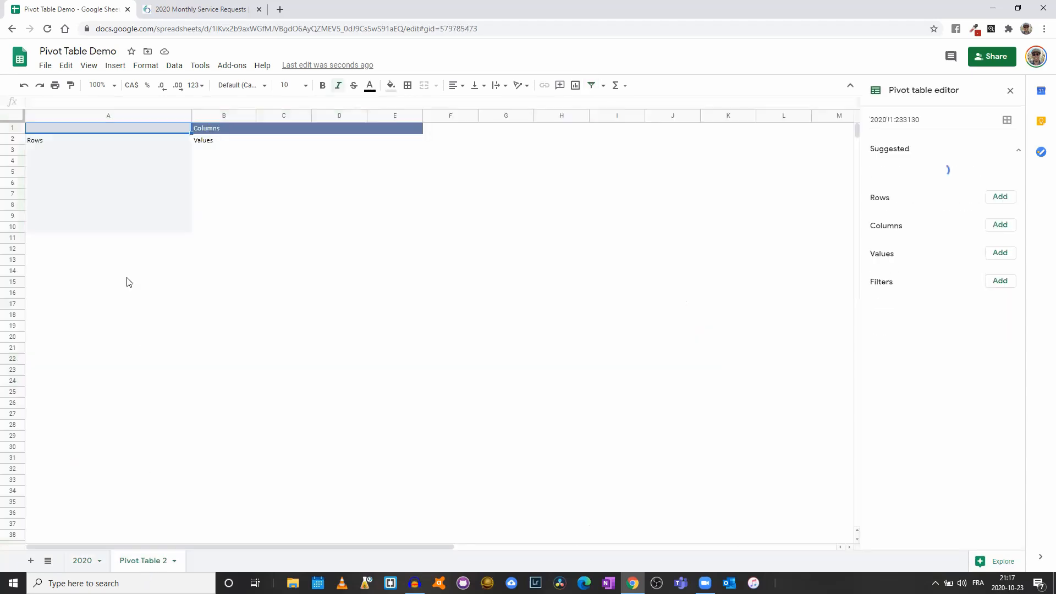
Step: Try the suggested pivot table of unique SUBJECT for each CHANNEL, and remove its row and value fields
click(1002, 204)
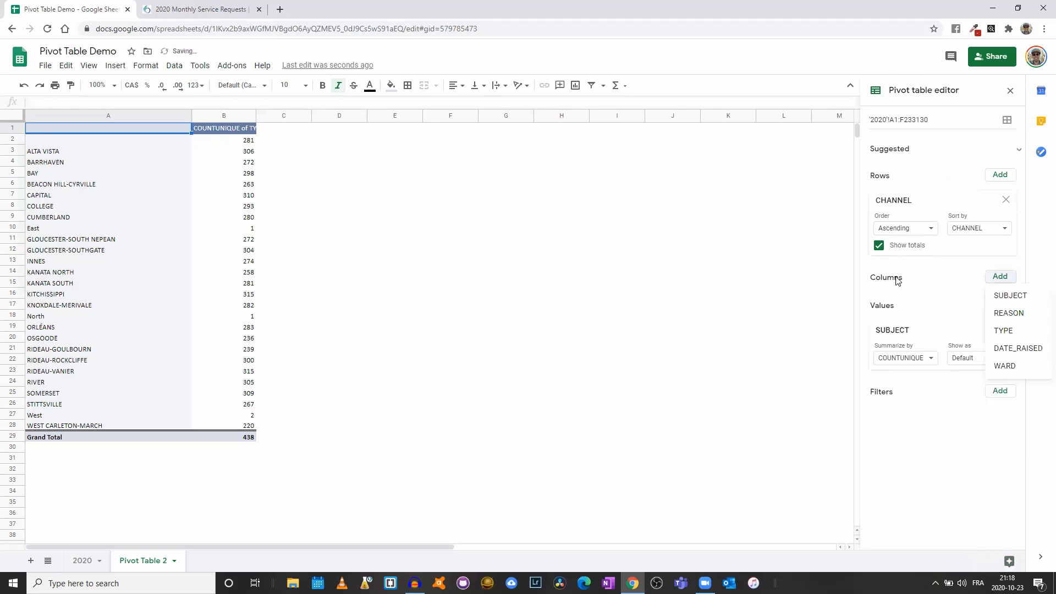
click(1006, 200)
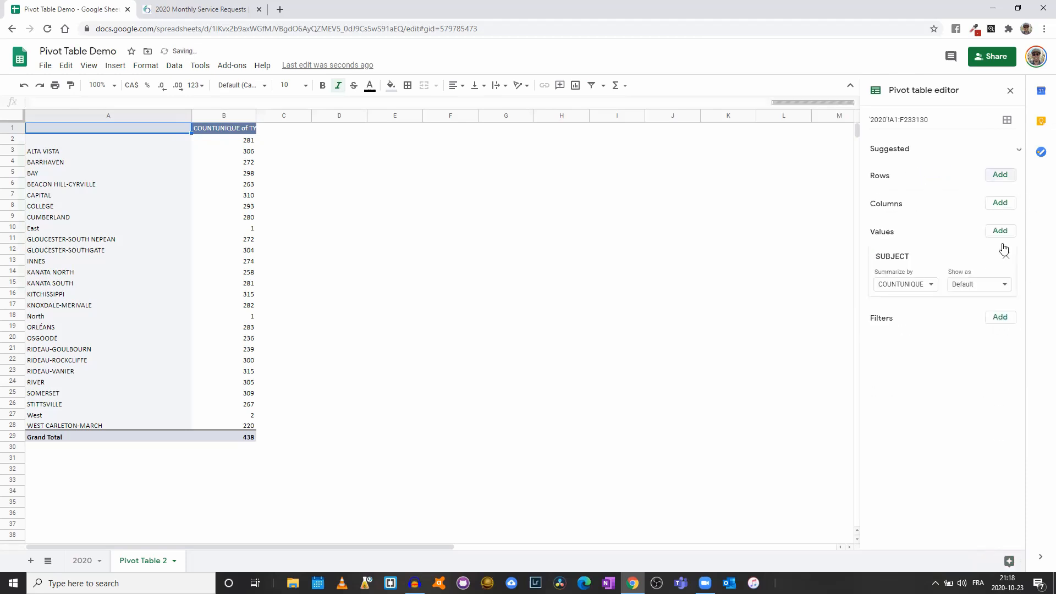
click(1006, 255)
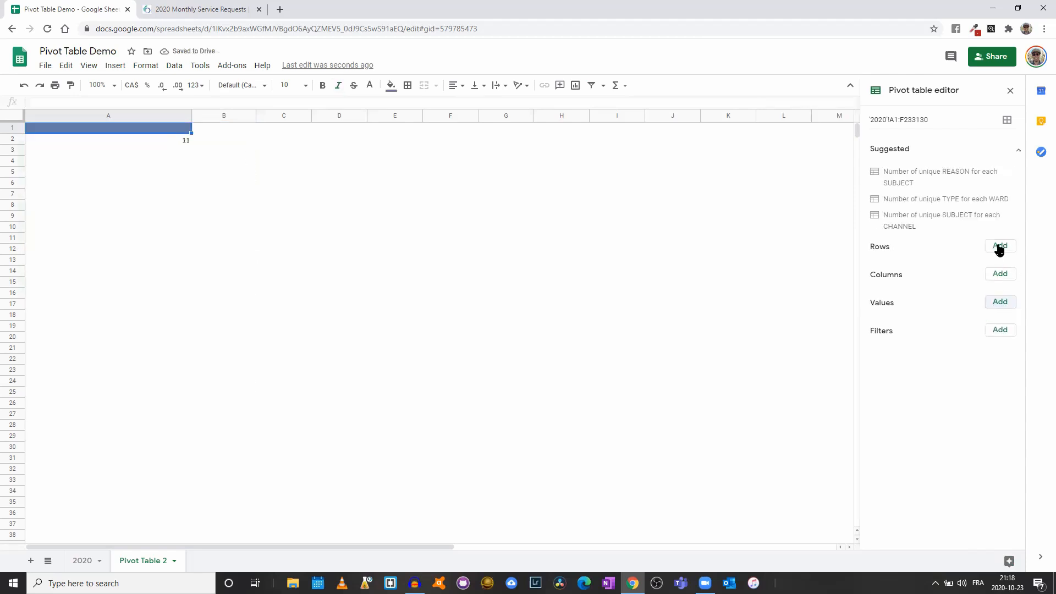
Step: Set up the pivot table with SUBJECT in the rows and REASON in the values
click(999, 248)
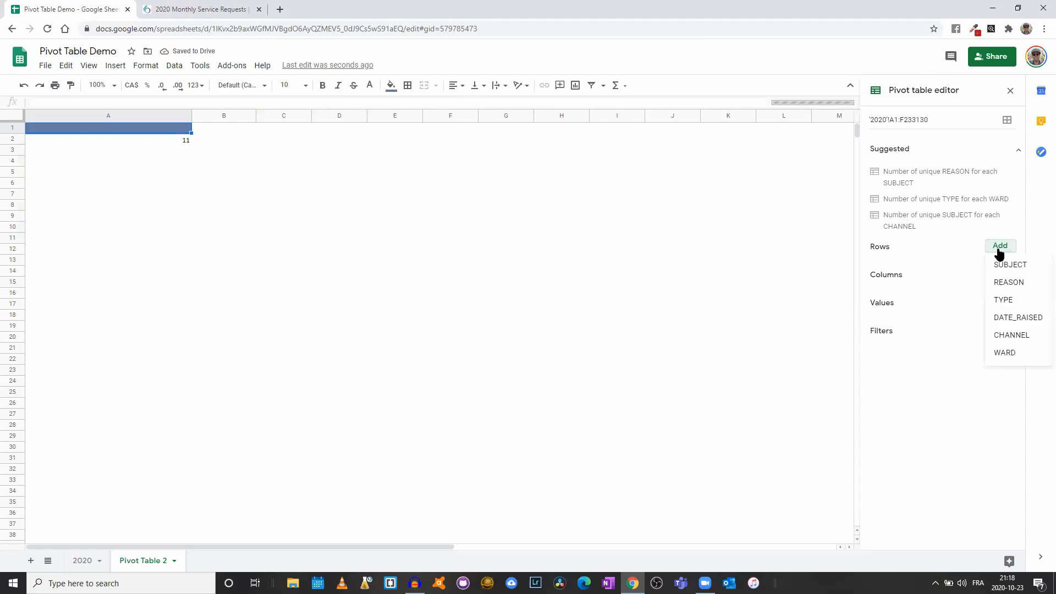
click(1005, 265)
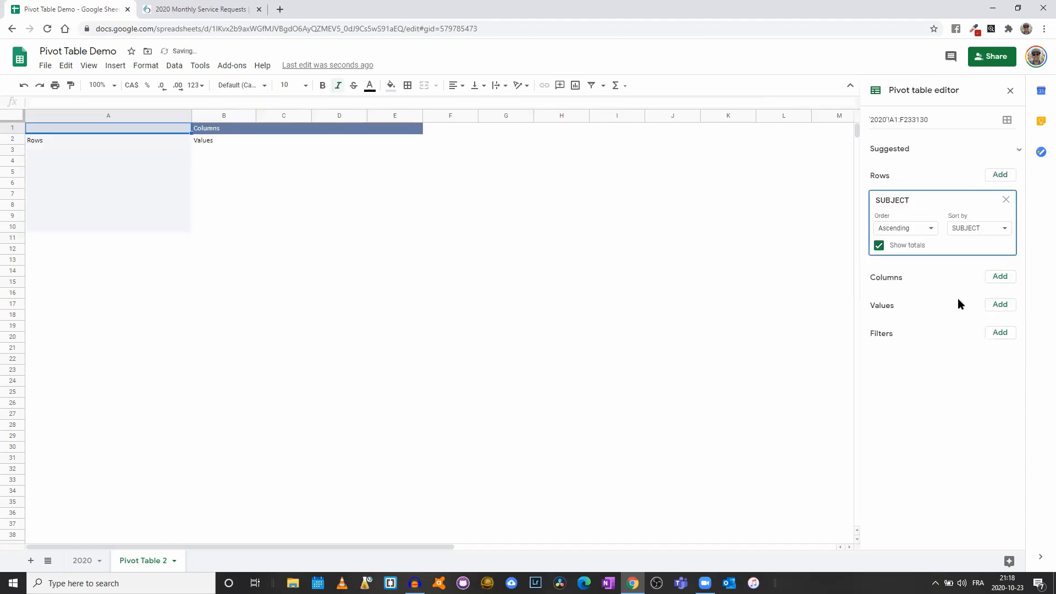
click(999, 304)
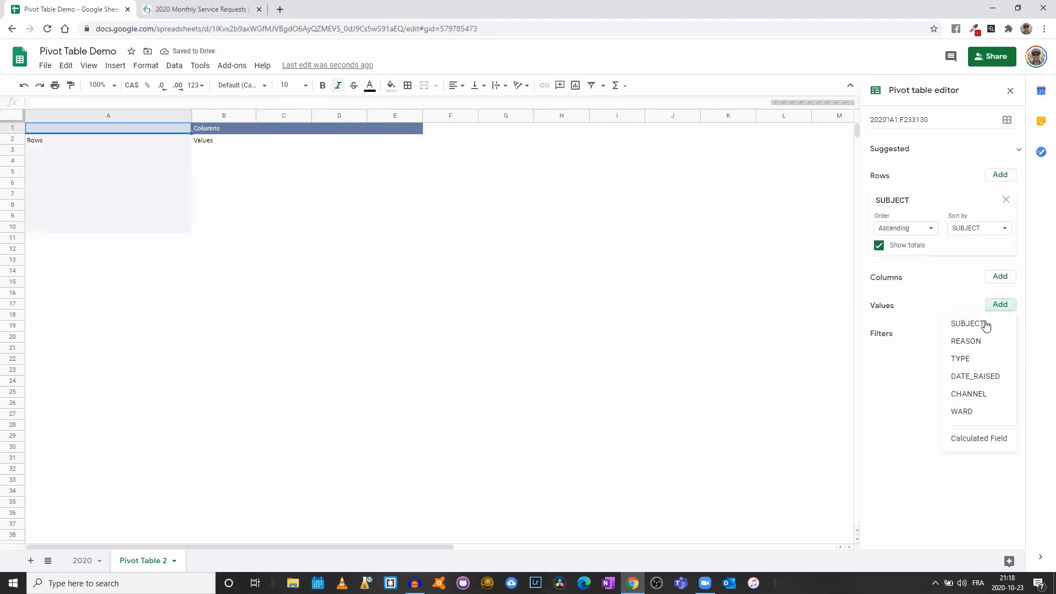
click(975, 341)
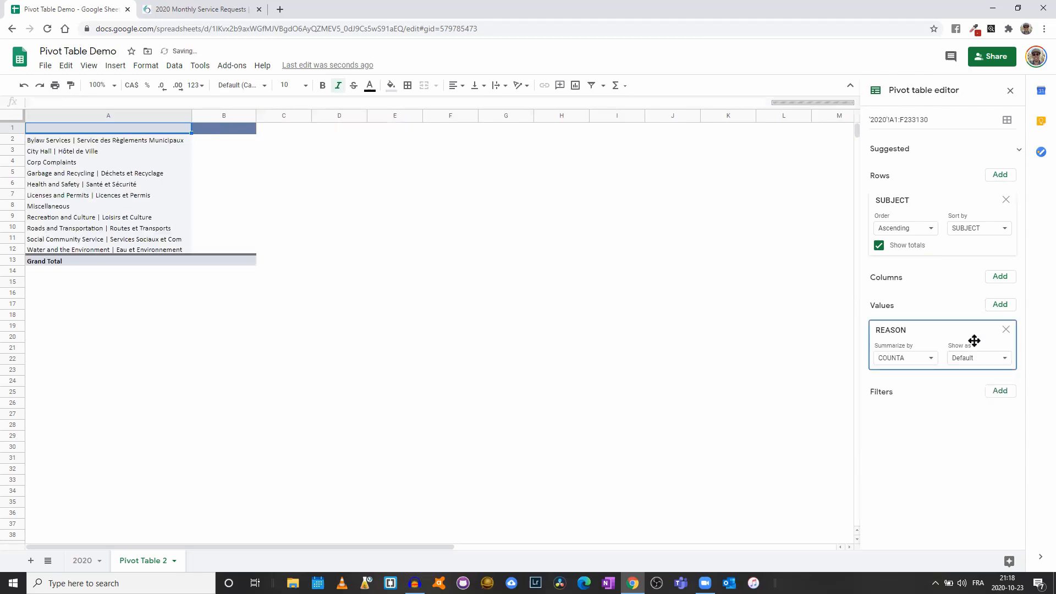
Step: Summarize the REASON values by COUNTUNIQUE and fit column B to its heading
click(929, 358)
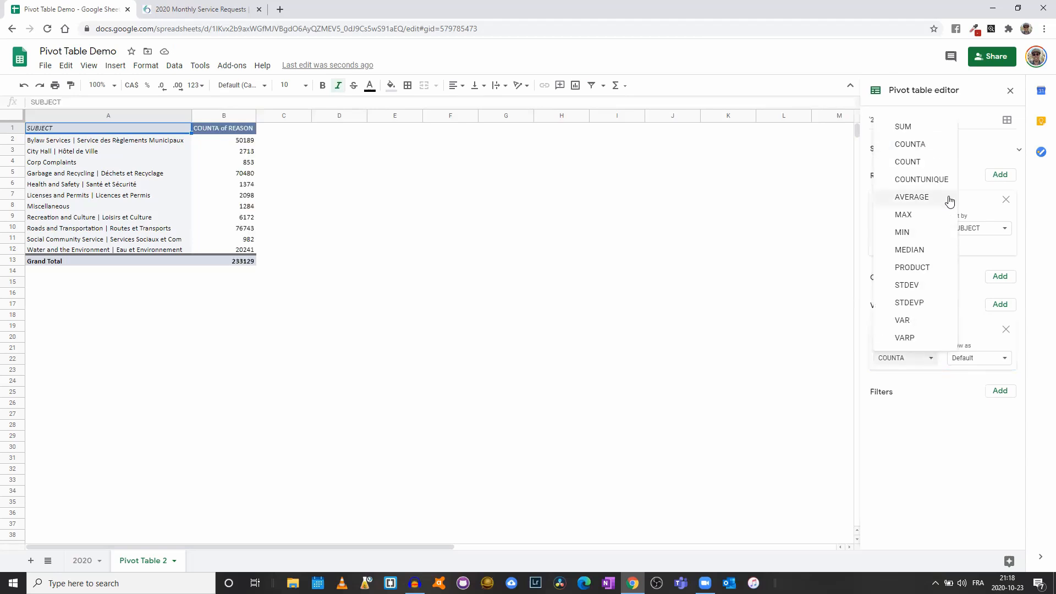
click(922, 180)
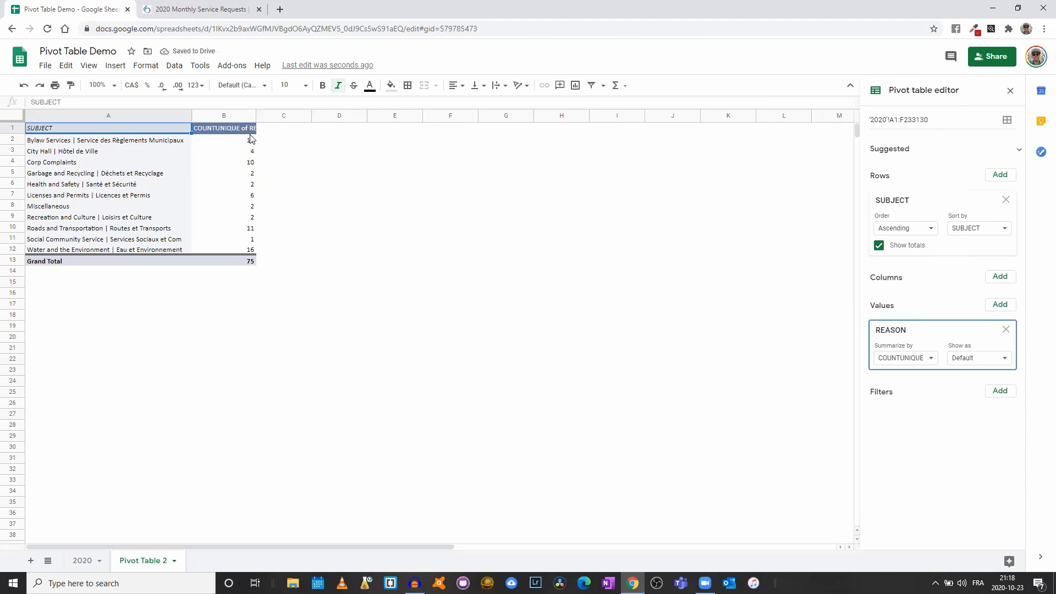
double_click(255, 116)
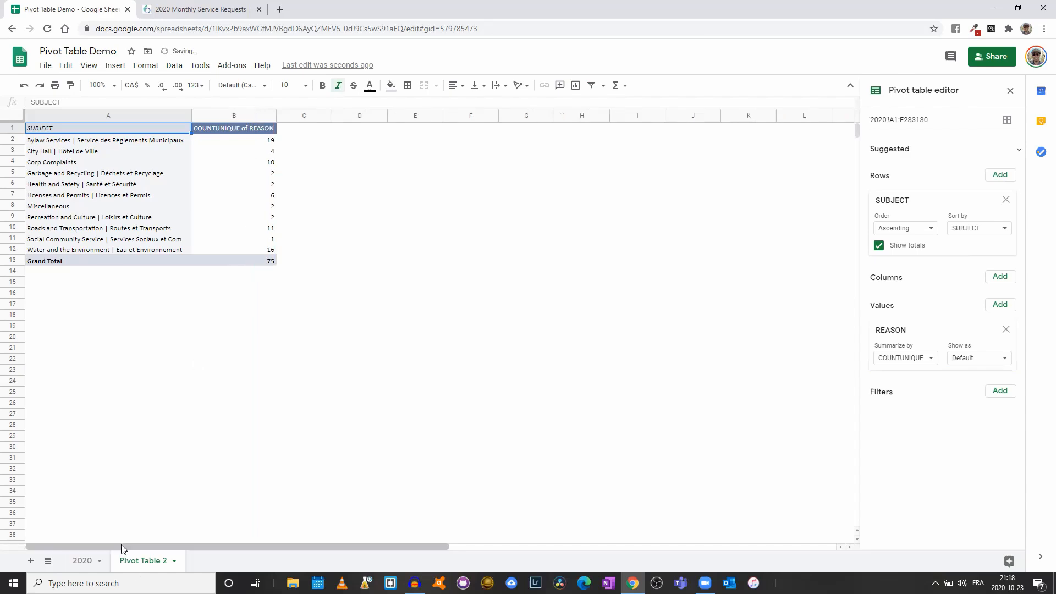
Step: Examine the repeated REASON entries for Bylaw Services on the 2020 sheet and compare them with its unique reason count in the pivot table
click(82, 560)
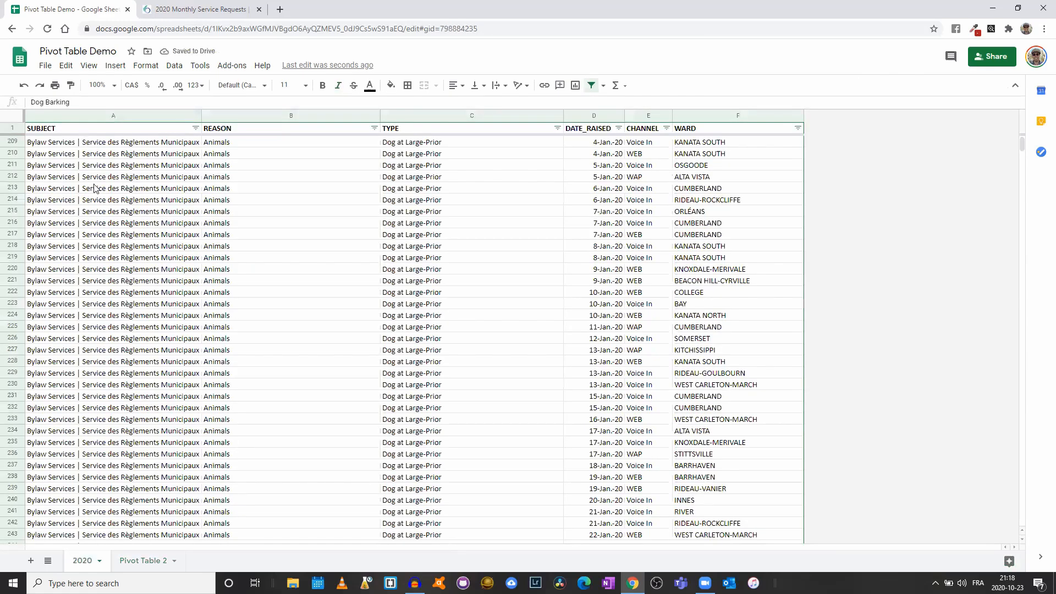
click(240, 144)
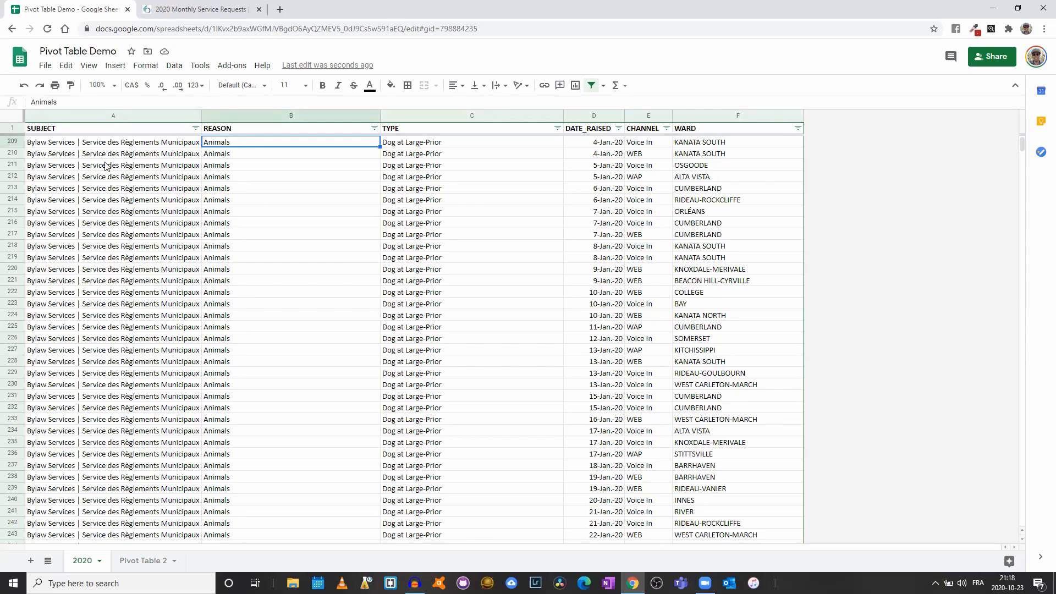
scroll(233, 215, down, 20)
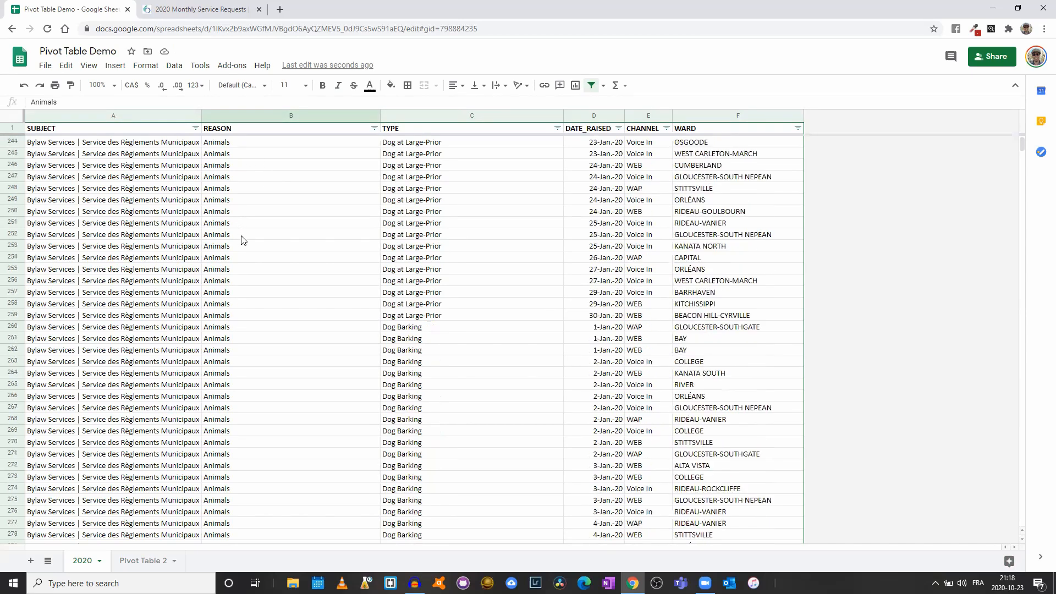
scroll(296, 314, down, 20)
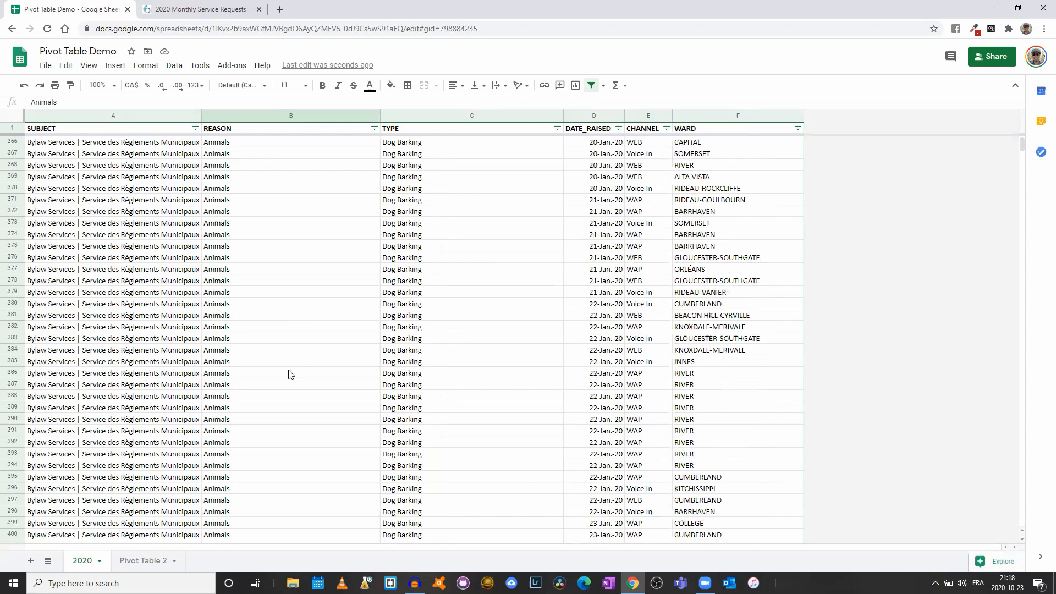
click(132, 561)
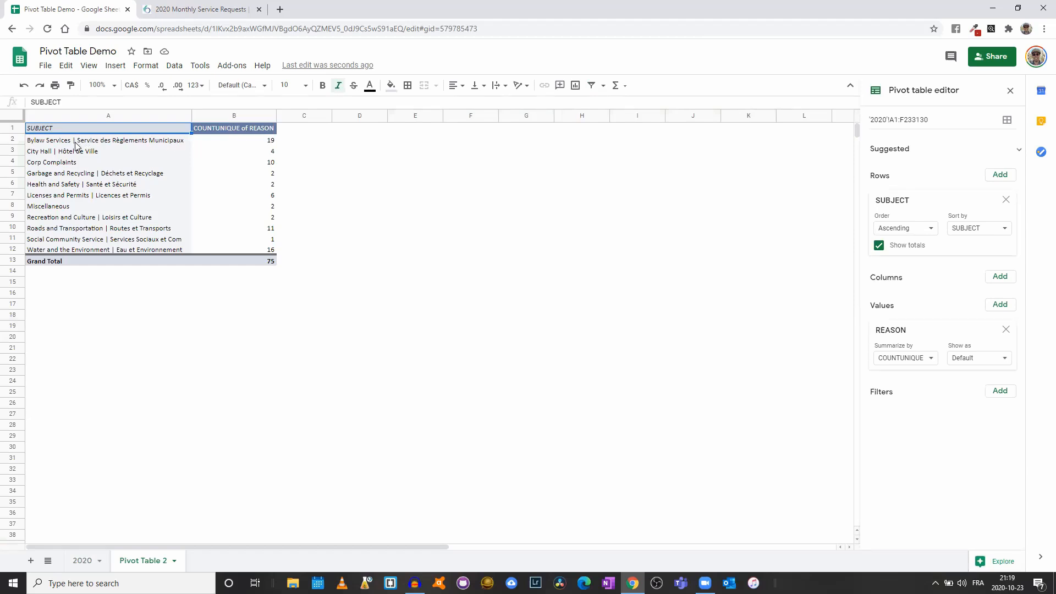
click(268, 141)
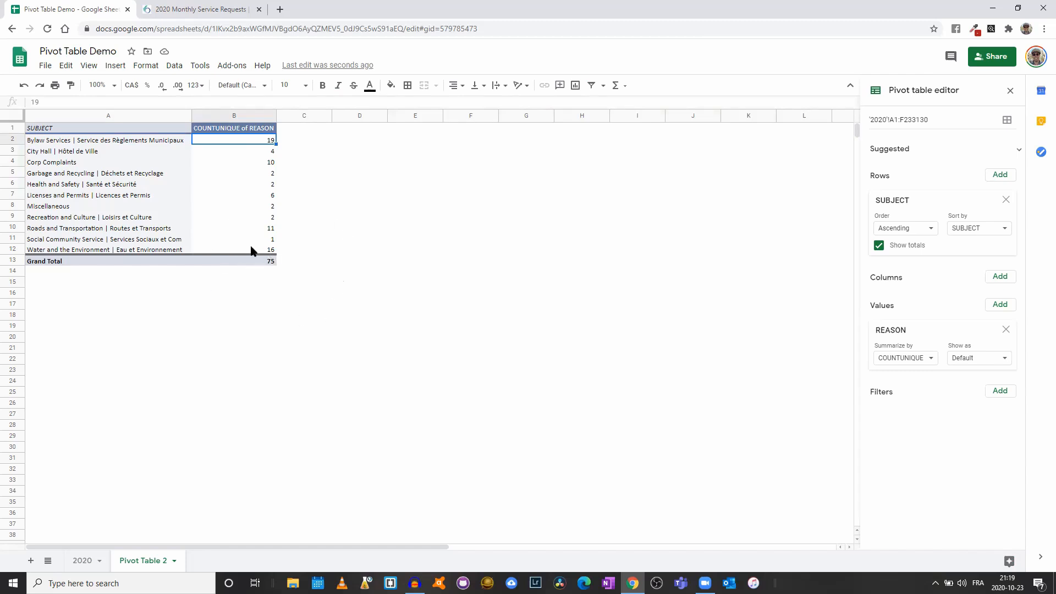
Step: Check the display options for the REASON values, and remove SUBJECT from the rows and REASON from the values
click(992, 364)
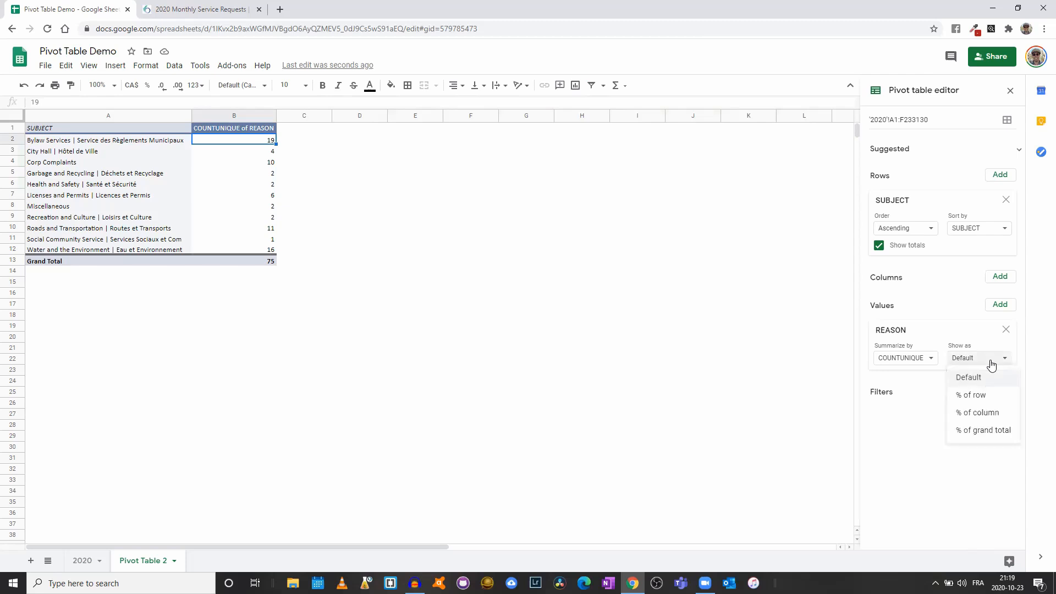
click(982, 311)
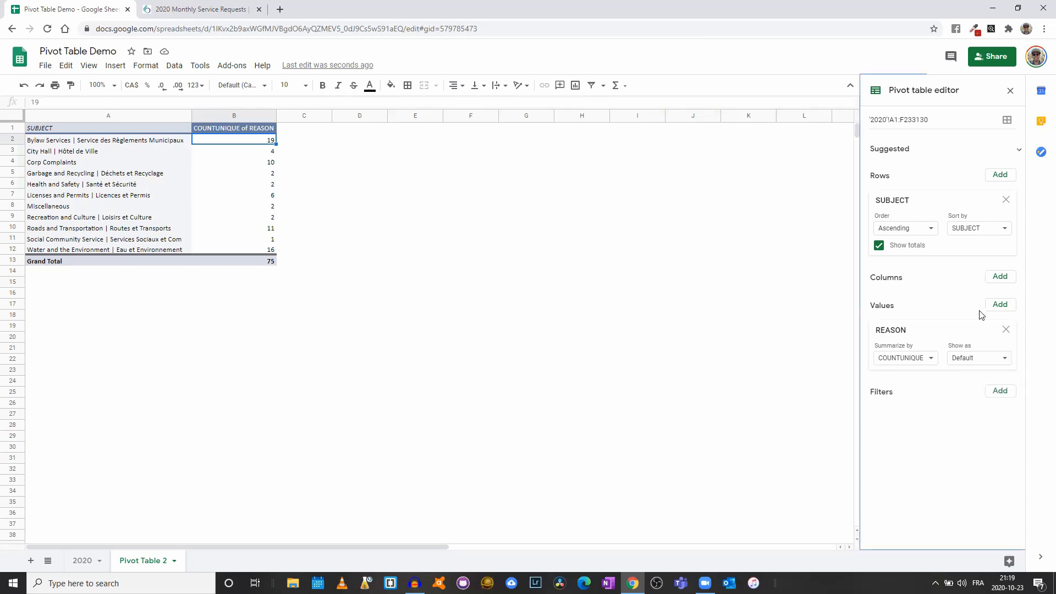
click(977, 230)
click(1006, 202)
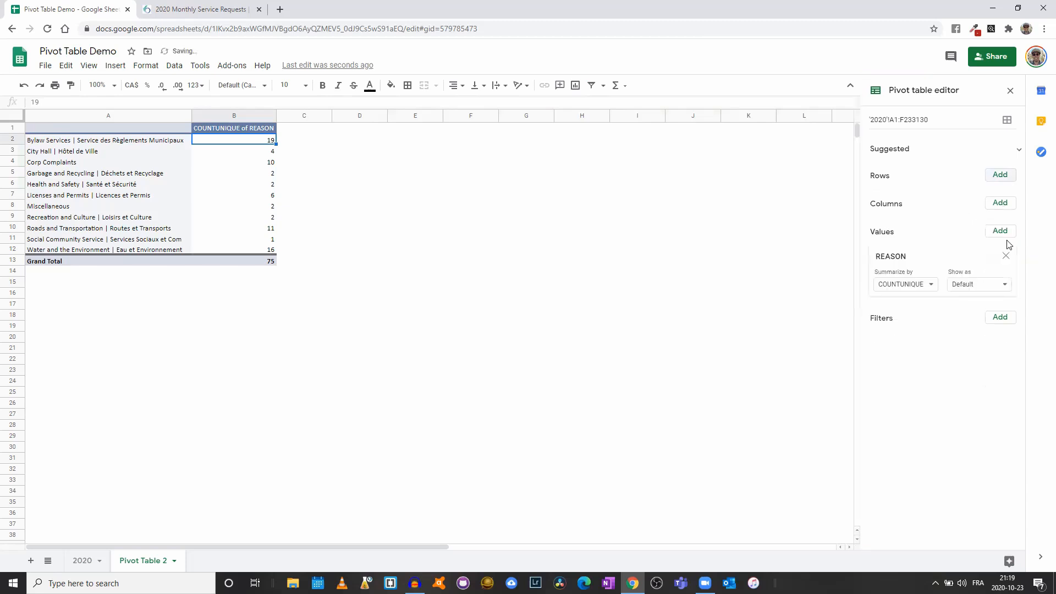
click(1007, 258)
click(990, 249)
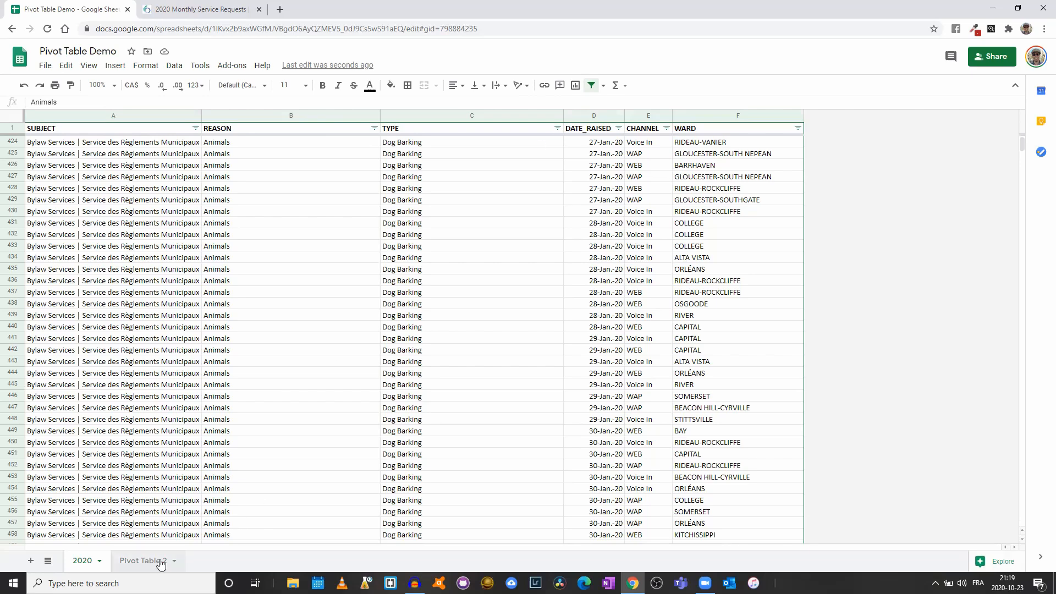
Step: Return to the Pivot Table 2 sheet, try the suggested unique TYPE for each WARD, and remove its row and value fields
click(139, 562)
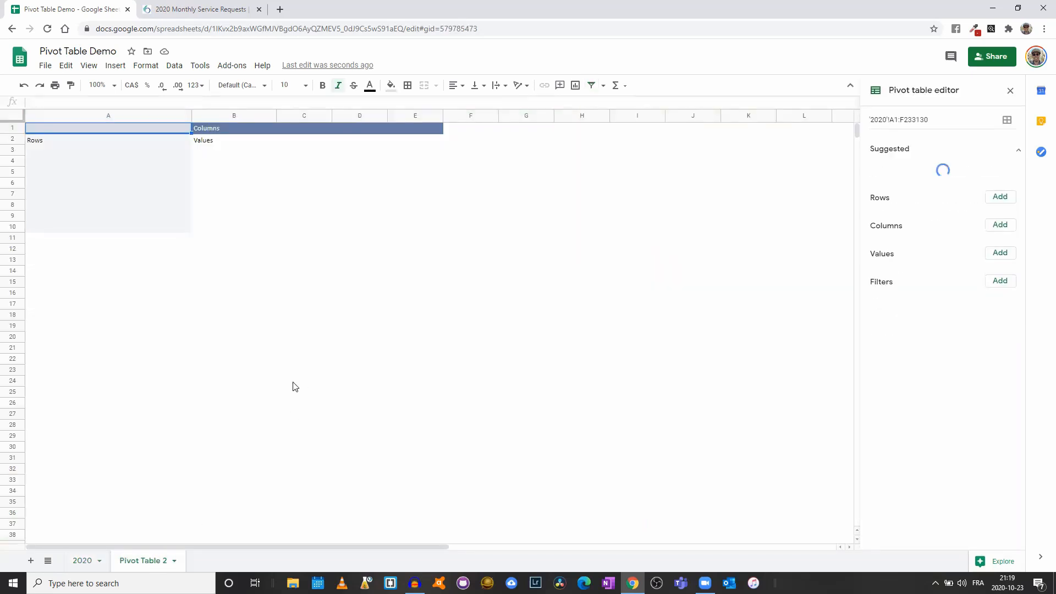
click(995, 197)
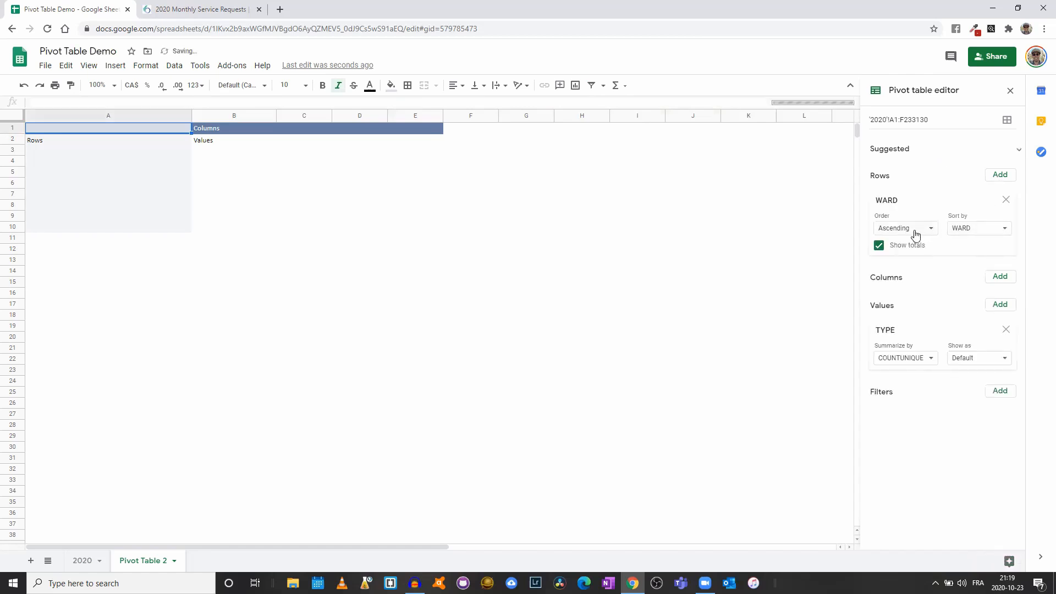
click(1006, 200)
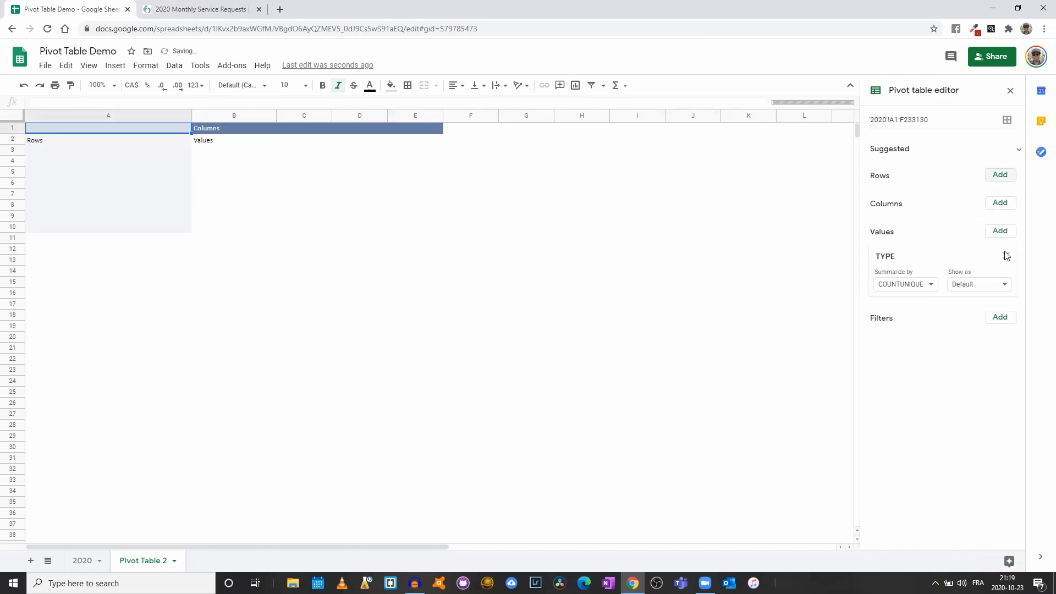
click(1005, 257)
Step: Set up the pivot table with SUBJECT in the rows, WARD in the columns and SUBJECT in the values
click(1000, 246)
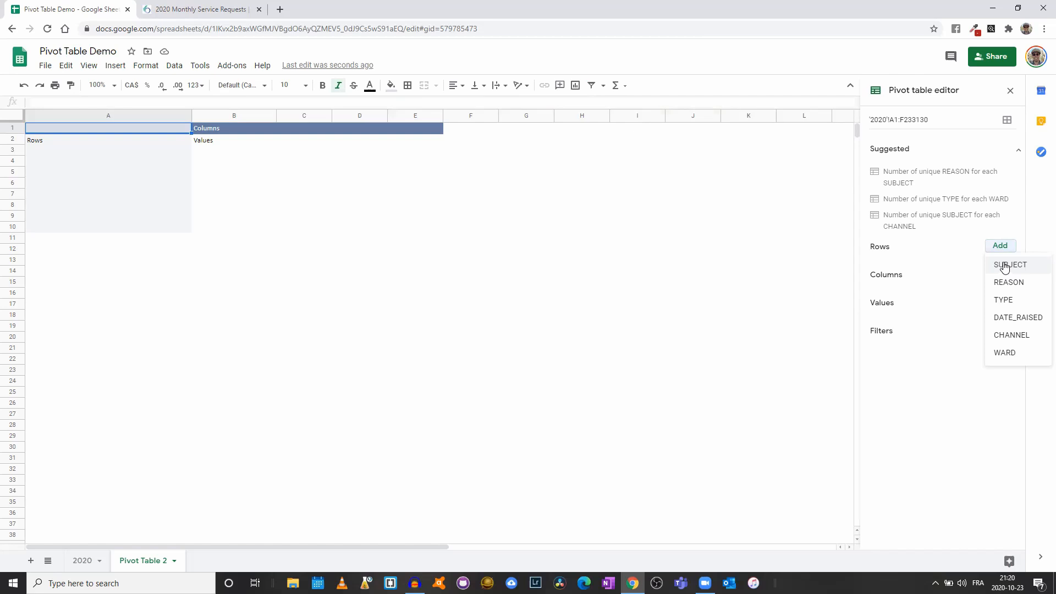
click(1005, 266)
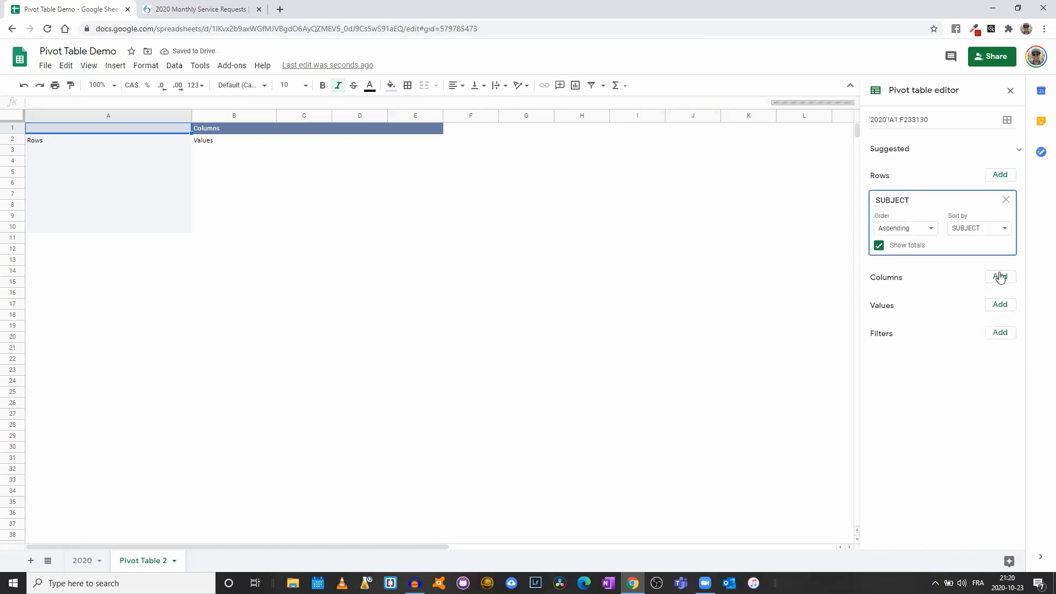
click(1000, 276)
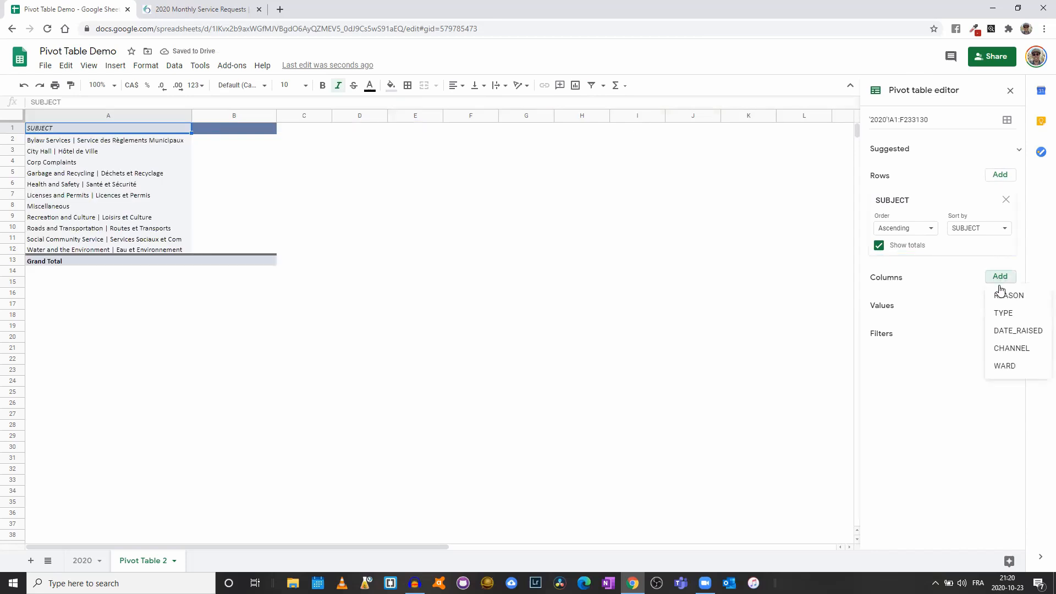
click(1005, 365)
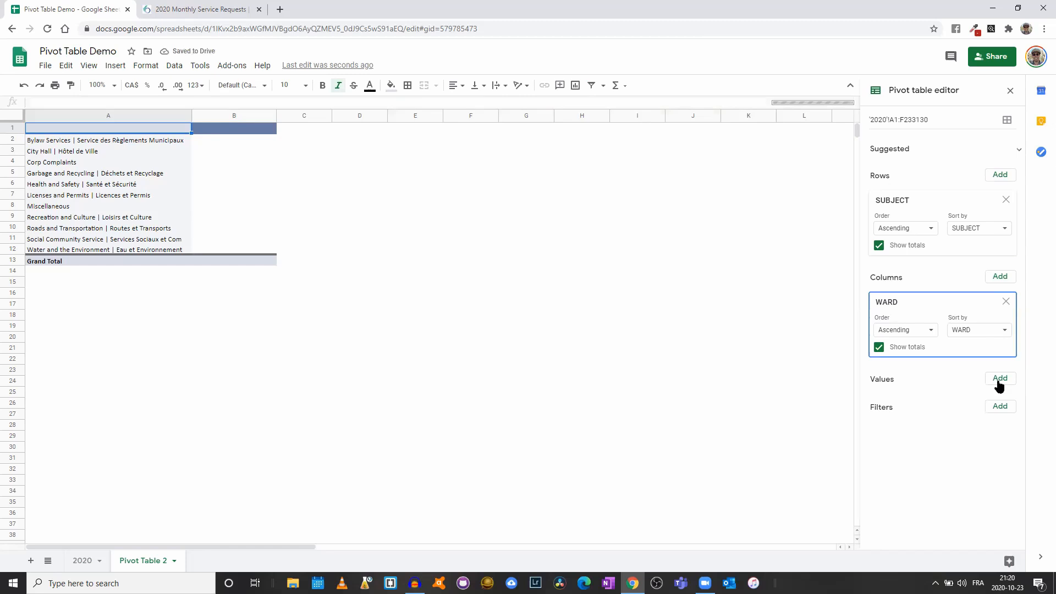
click(999, 381)
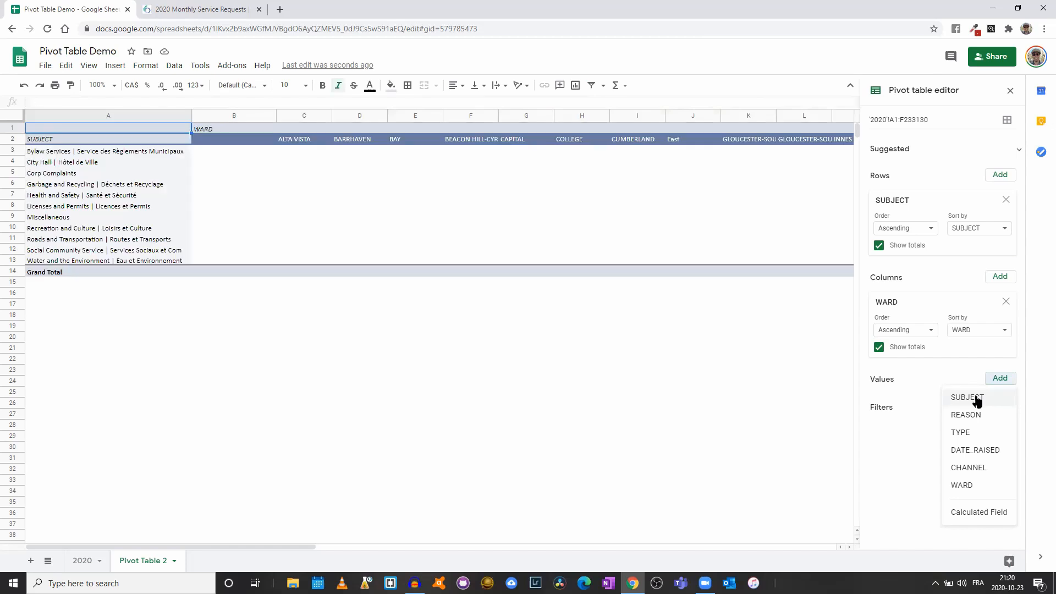
click(977, 398)
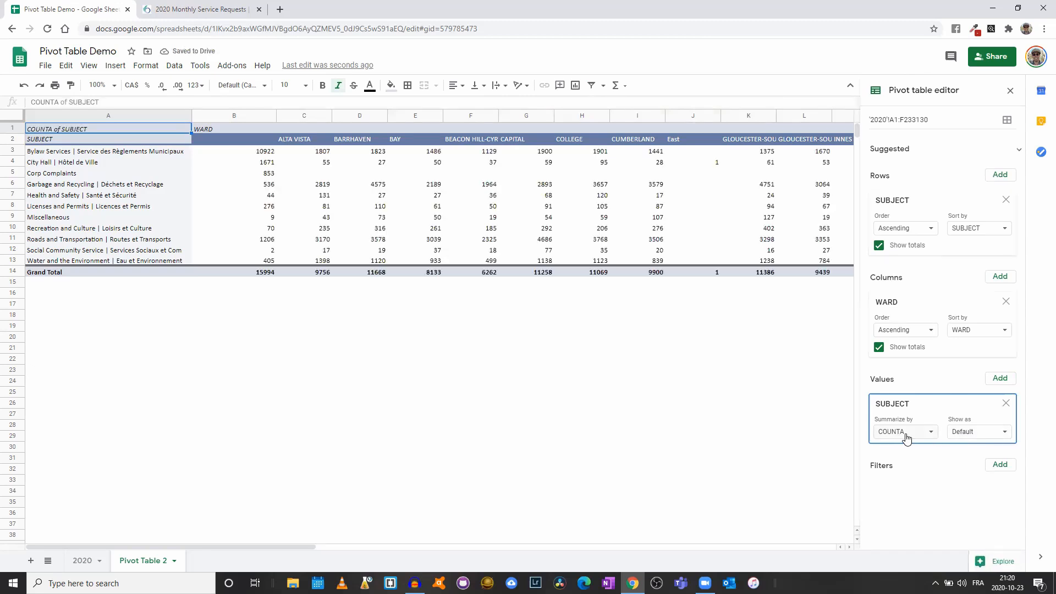
Step: Examine the Grand Total row across all wards through to the overall total in the last column
click(112, 276)
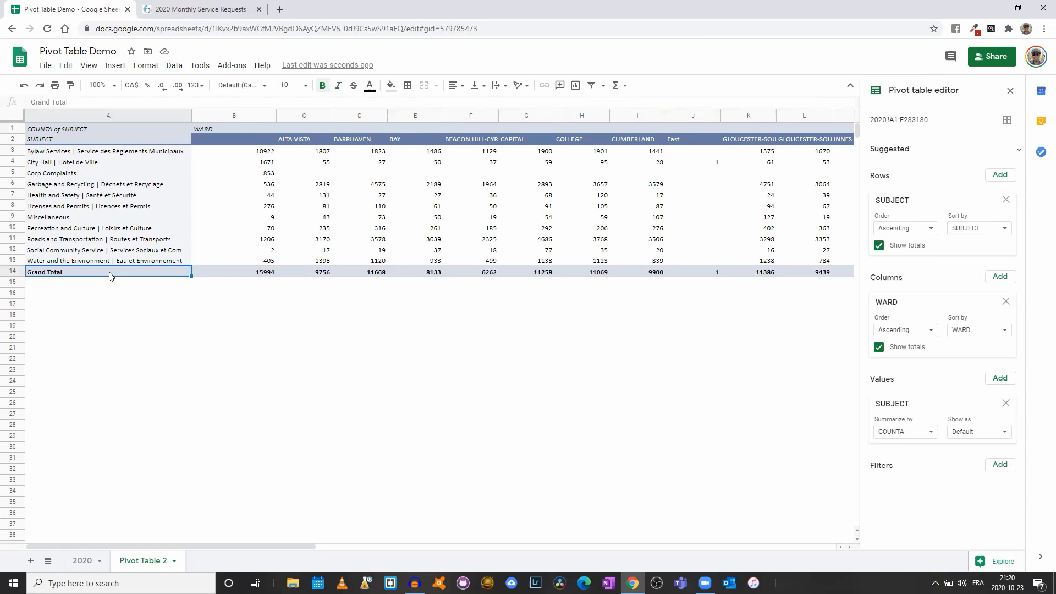
key(Right)
key(Right)
key(Right)
key(Right)
key(Right)
key(Right)
key(Right)
key(Right)
key(Right)
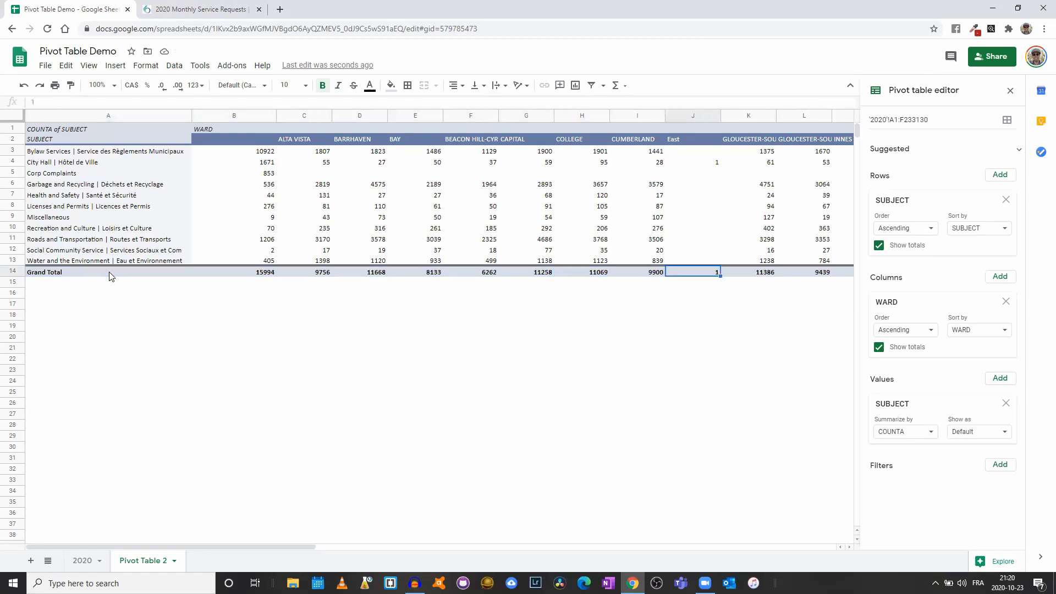
key(Right)
key(Right)
key(Right)
key(Right)
key(Right)
key(Right)
key(Right)
key(Right)
key(Right)
key(Right)
key(Right)
key(Right)
key(Right)
key(Right)
key(Right)
key(Right)
key(Right)
key(Right)
key(Right)
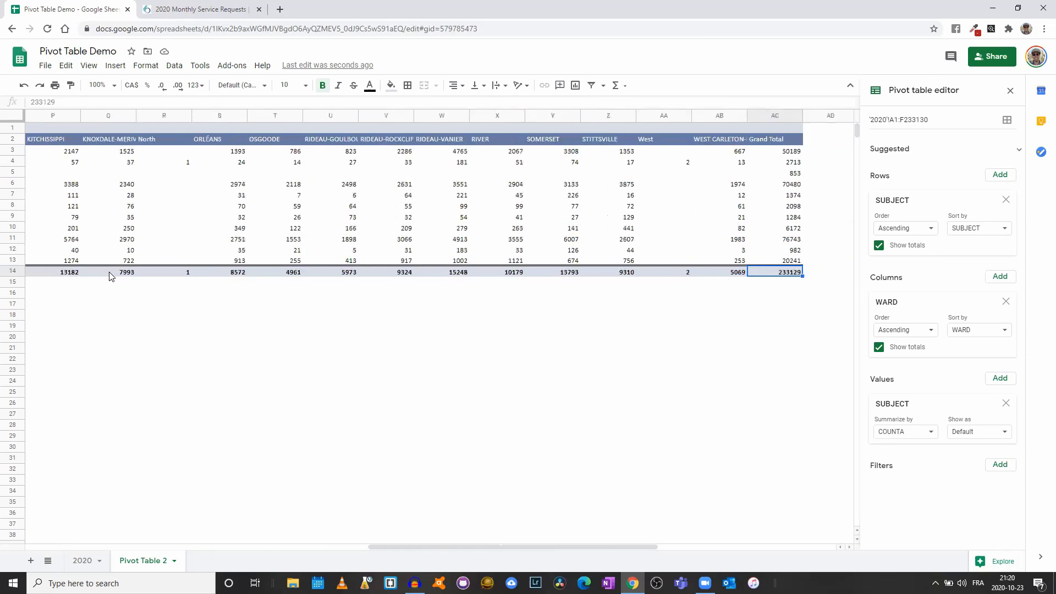
key(Right)
key(Right)
key(Right)
key(Right)
key(Right)
key(Right)
key(Right)
key(Right)
key(Right)
key(Left)
key(Left)
key(Left)
key(Left)
key(Left)
key(Left)
key(Left)
key(Left)
key(Left)
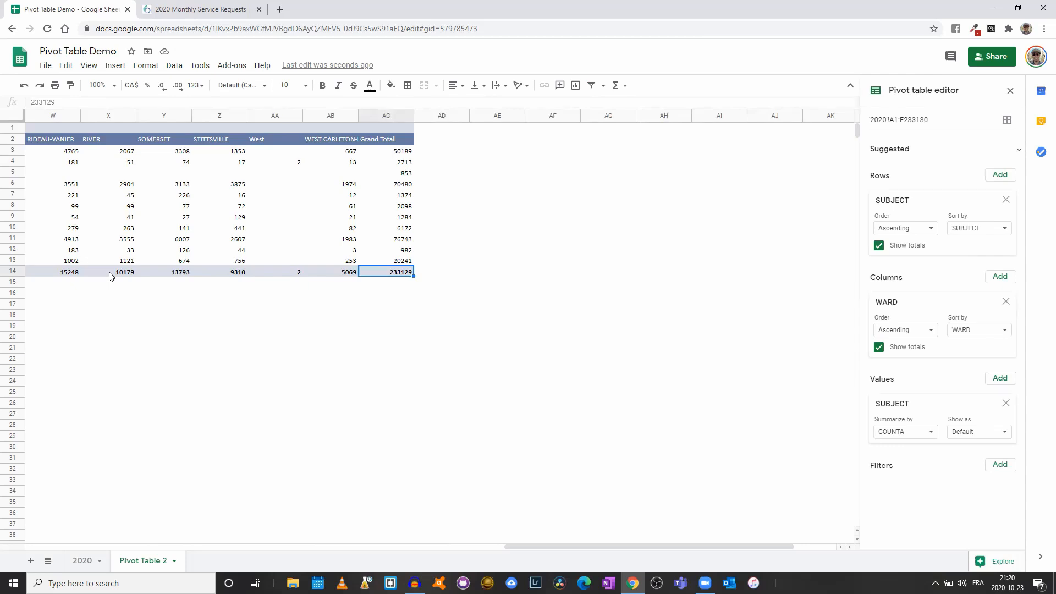
key(Left)
Step: Examine the Bylaw Services row from its grand total back across the wards to the subject name
click(399, 154)
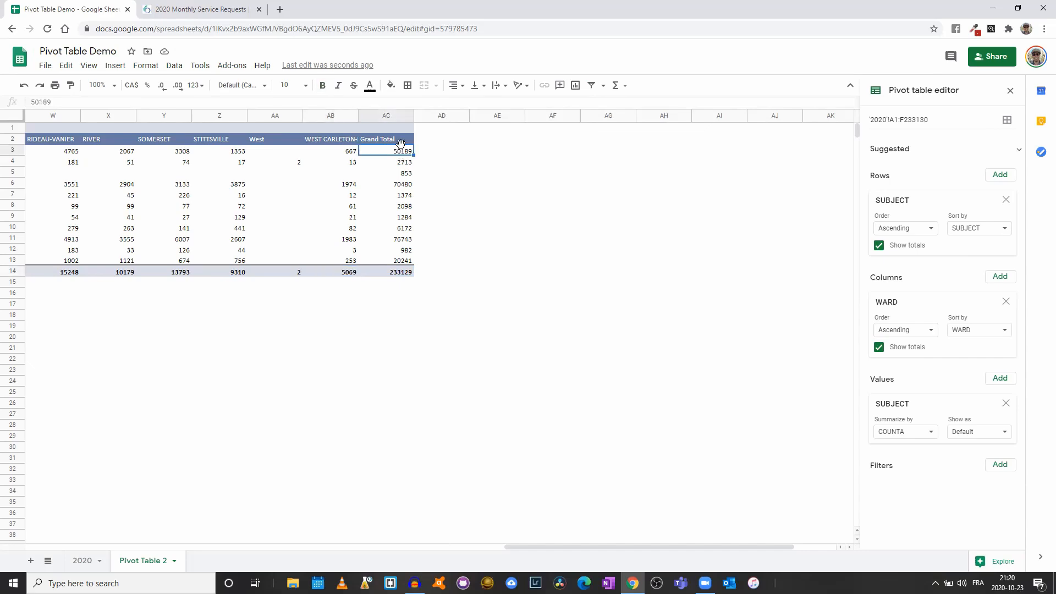
key(Left)
key(Left)
key(Left)
key(Left)
key(Left)
key(Left)
key(Left)
key(Left)
key(Left)
key(Left)
key(Left)
key(Left)
key(Left)
key(Left)
key(Left)
key(Left)
key(Left)
key(Left)
key(Left)
key(Left)
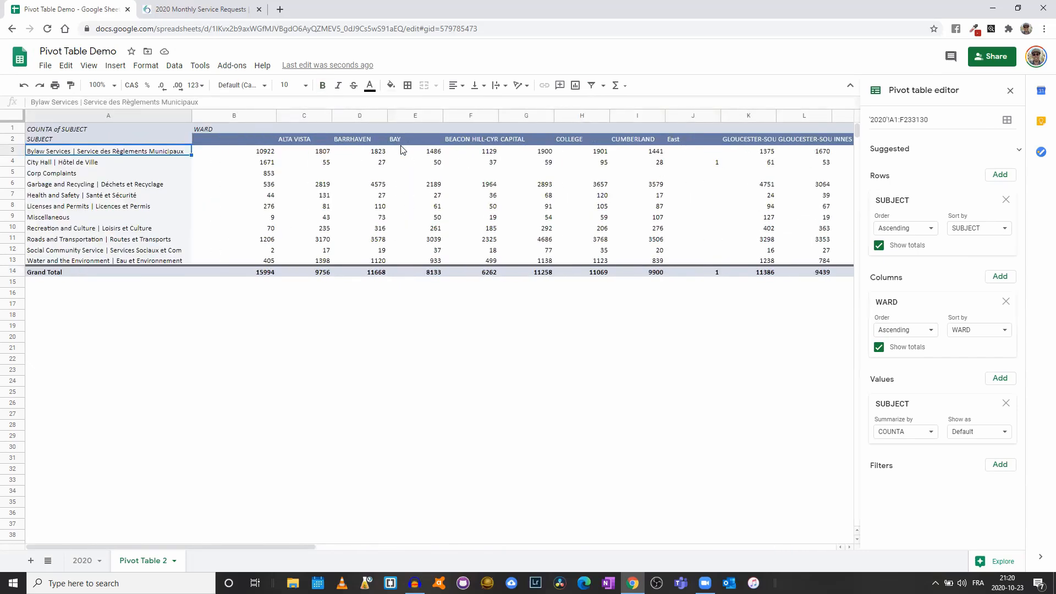
Step: Examine the column with the blank ward heading, from its Bylaw Services count down to its grand total
key(Right)
key(Right)
key(Left)
key(Right)
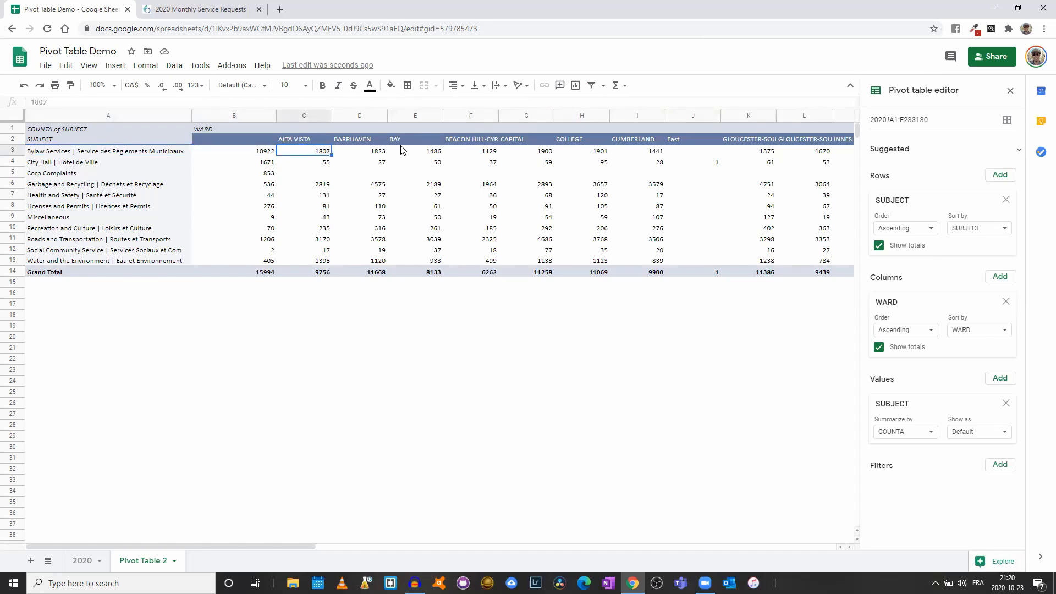
key(Left)
key(Up)
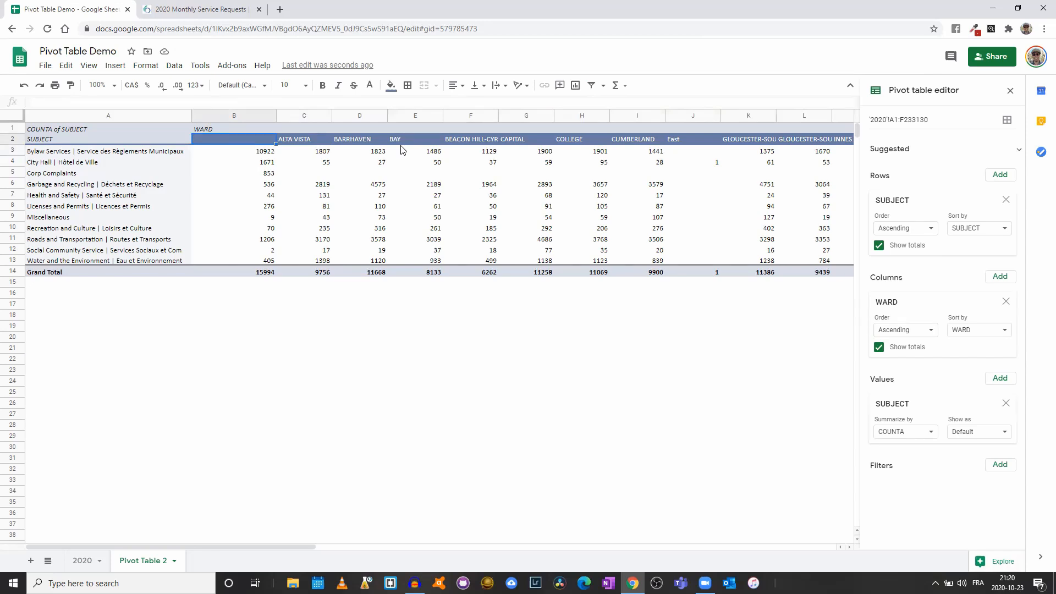
key(Down)
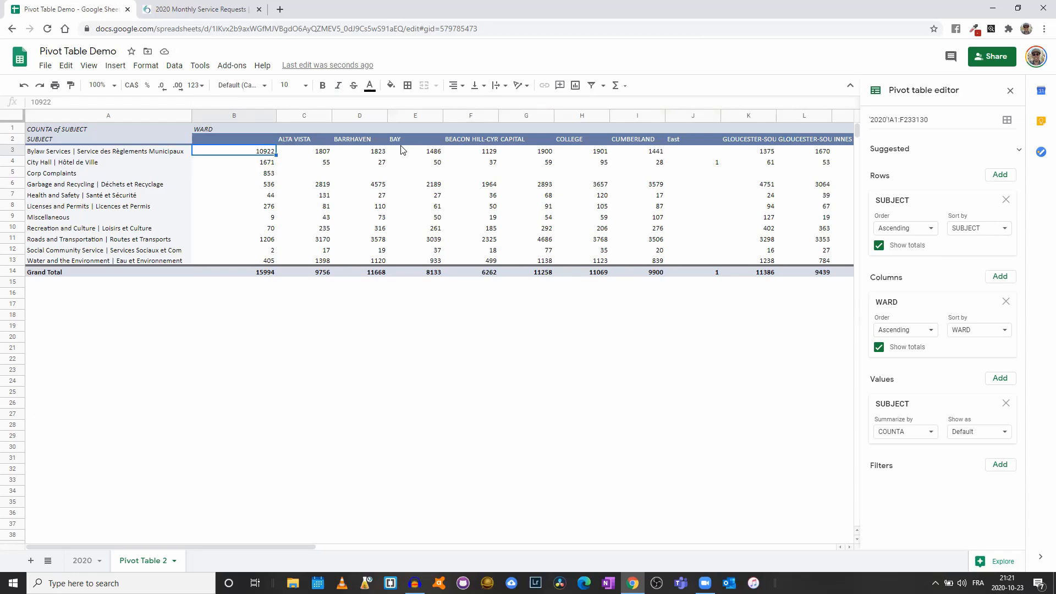
key(Down)
key(Down)
key(Down)
key(Down)
key(Down)
key(Down)
key(Down)
key(Down)
key(Down)
key(Down)
key(Down)
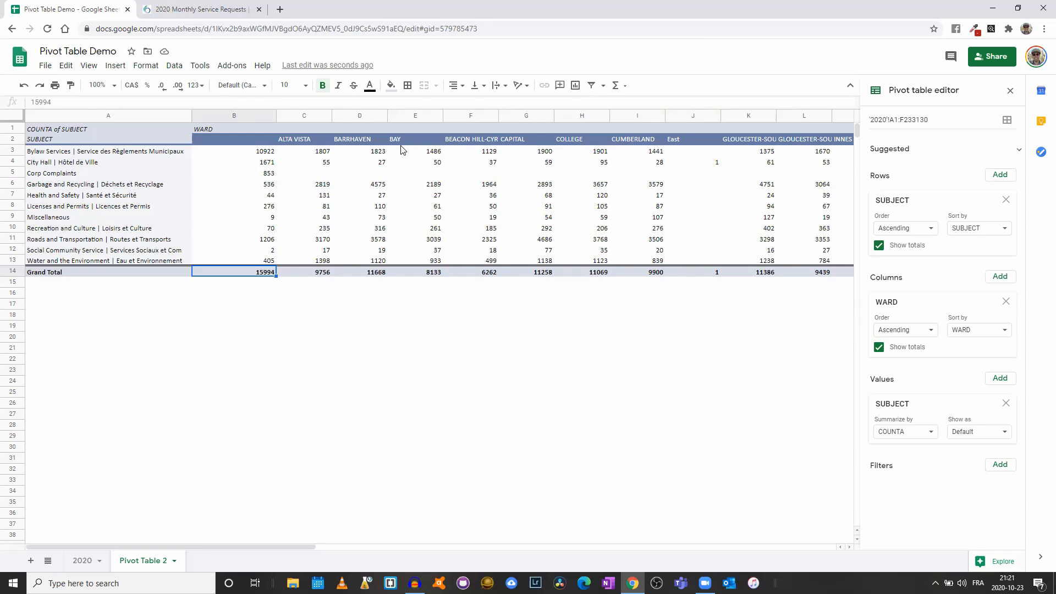
Step: Examine the request counts by subject for ALTA VISTA and compare them with the neighbouring wards up to COLLEGE
key(Right)
key(Up)
key(Up)
key(Up)
key(Up)
key(Up)
key(Up)
key(Up)
key(Up)
key(Up)
key(Up)
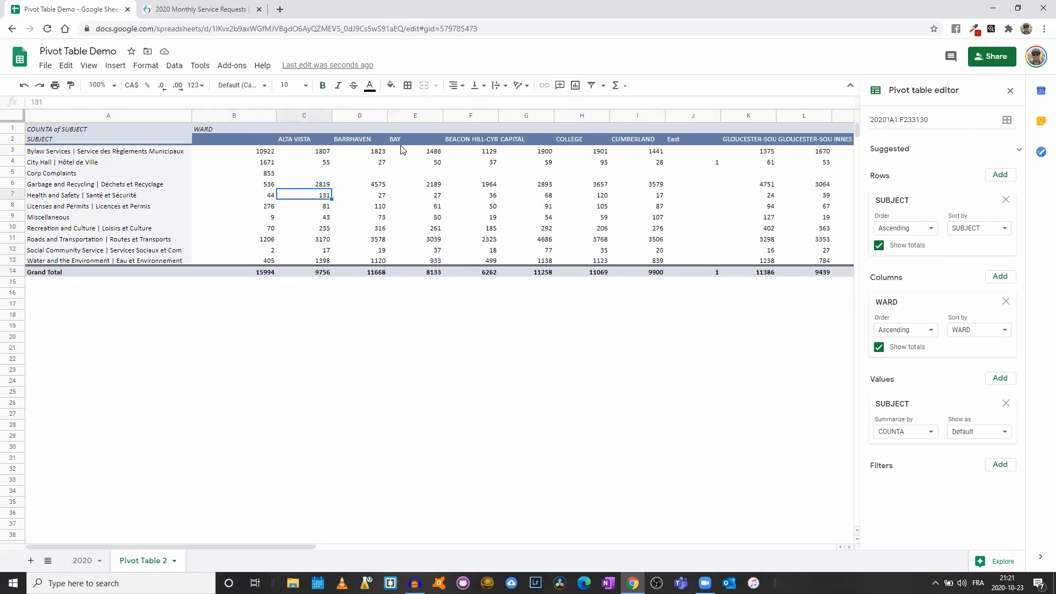
key(Up)
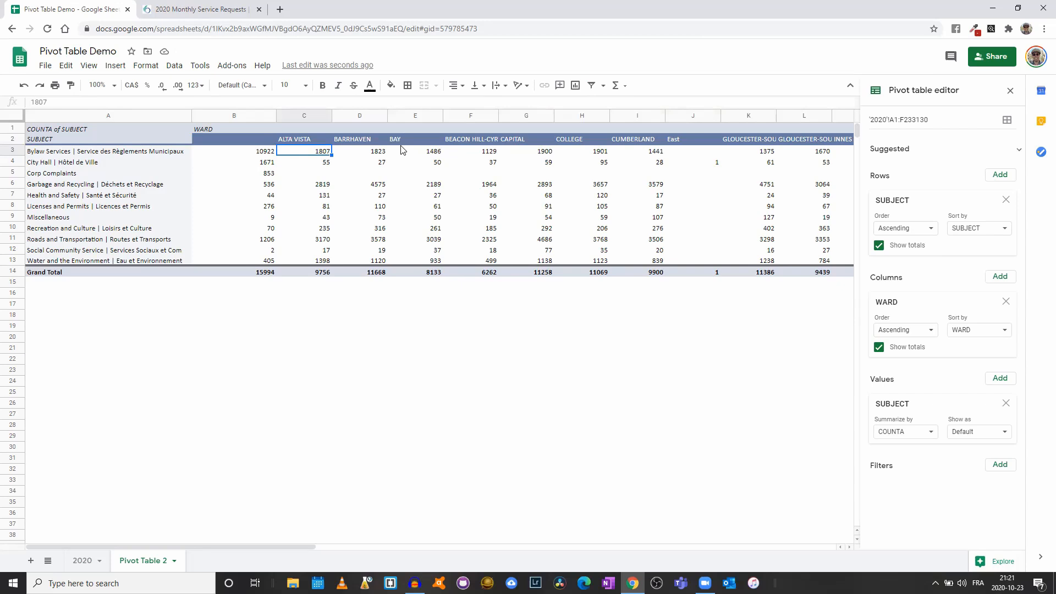
key(Left)
key(Right)
key(Down)
key(Down)
key(Right)
key(Right)
key(Right)
key(Right)
key(Right)
key(Up)
key(Up)
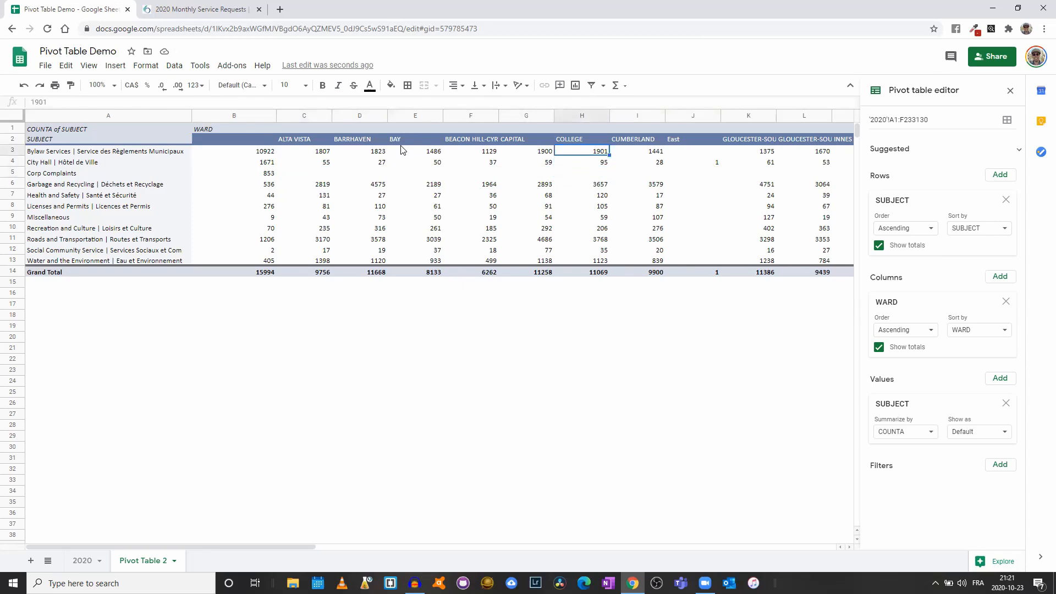
Step: Select the whole pivot table sheet and fit all column widths to their contents
click(14, 118)
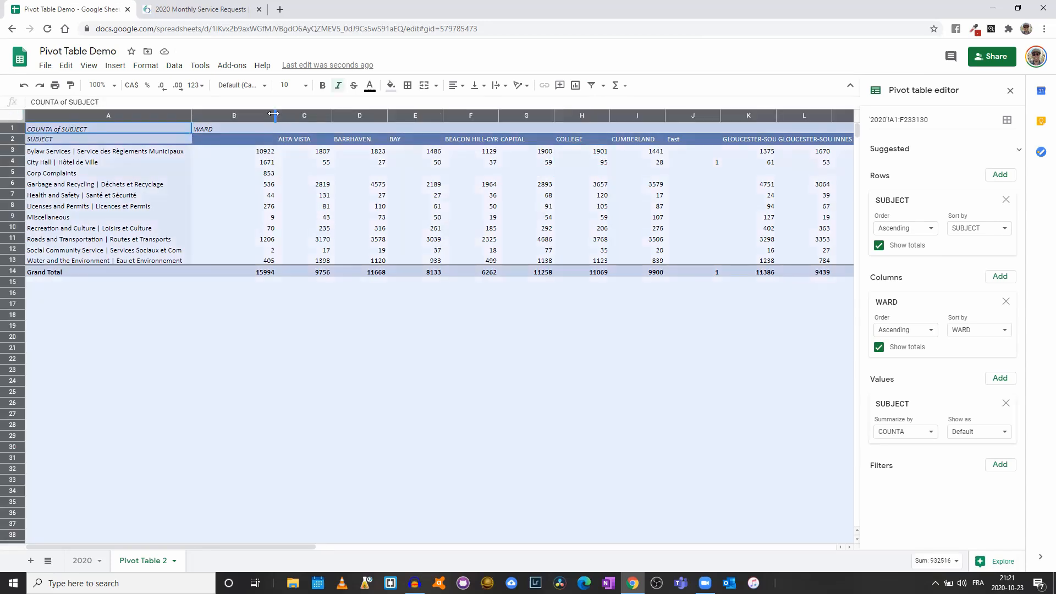
drag(274, 113, 274, 113)
double_click(274, 114)
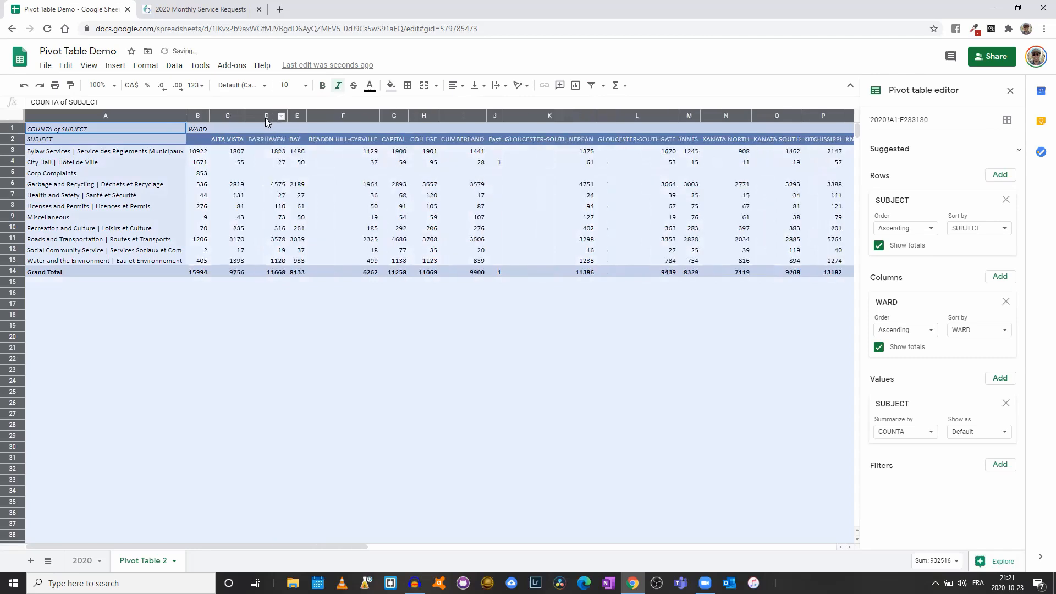
Step: Examine the ward headings from ALTA VISTA to Grand Total, including the East, North and West entries
click(221, 140)
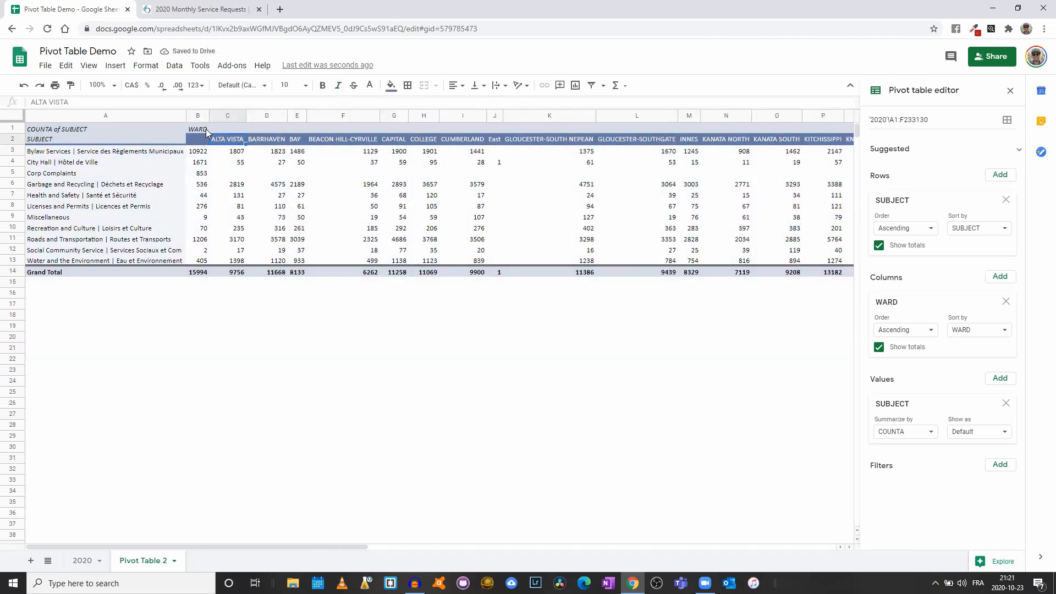
click(495, 141)
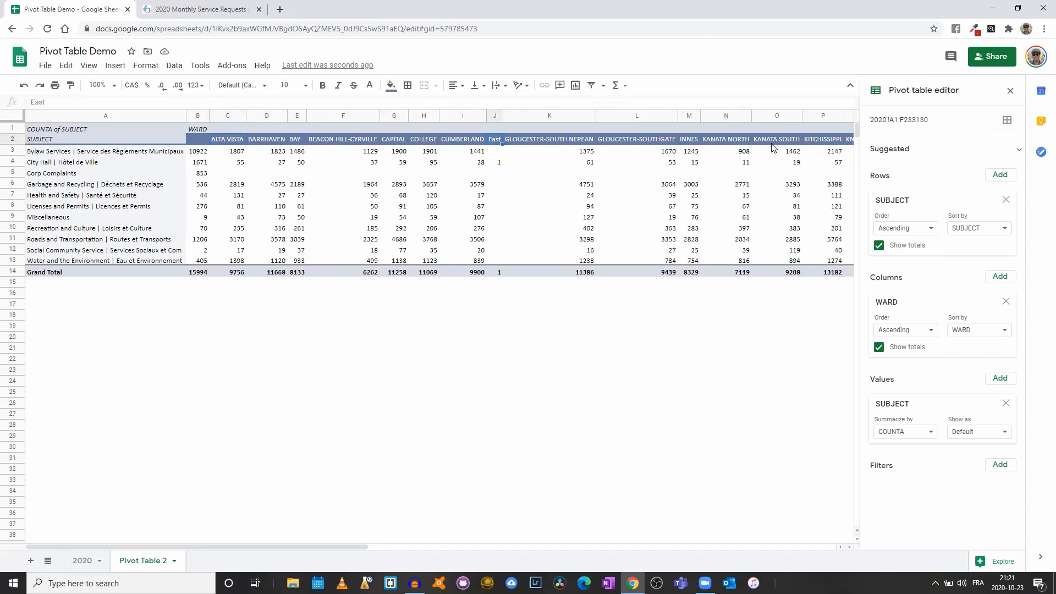
key(Right)
key(Right)
key(Right)
key(Right)
key(Right)
key(Right)
key(Right)
key(Right)
key(Right)
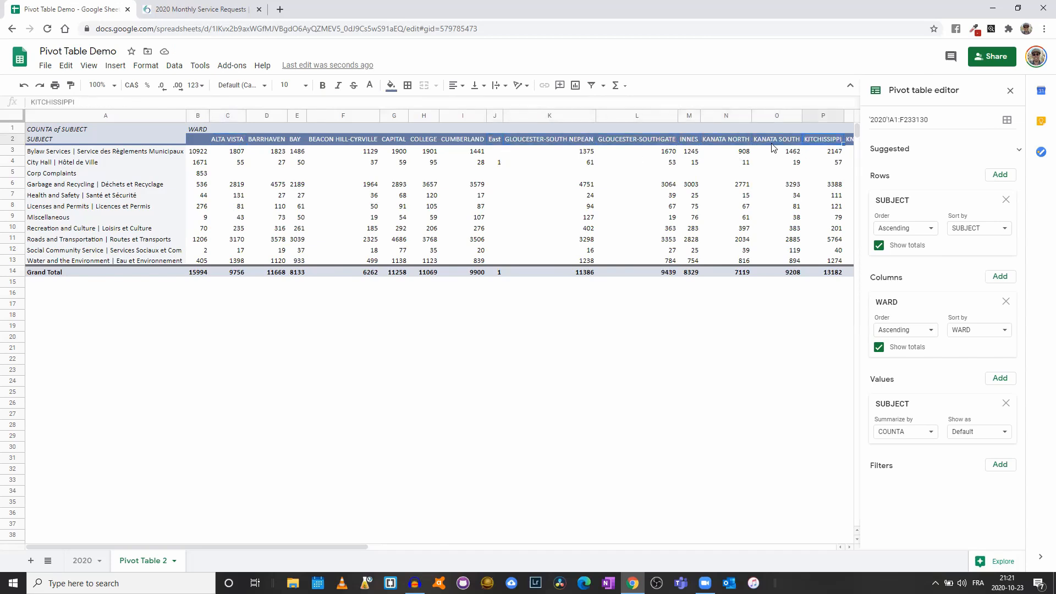
click(770, 142)
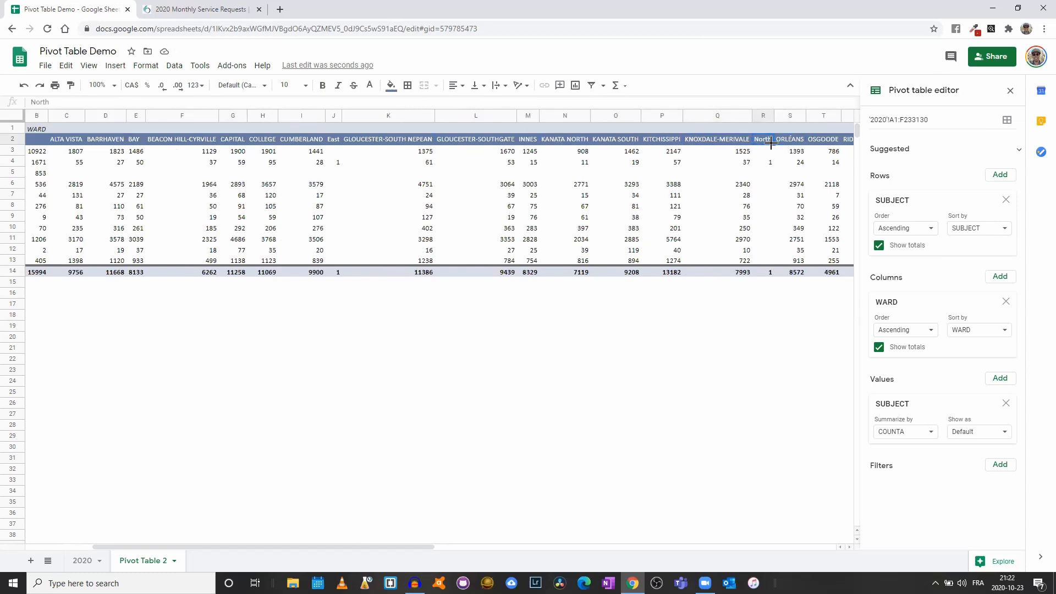
key(Right)
key(Right)
key(Right)
key(Right)
key(Right)
key(Right)
key(Right)
key(Right)
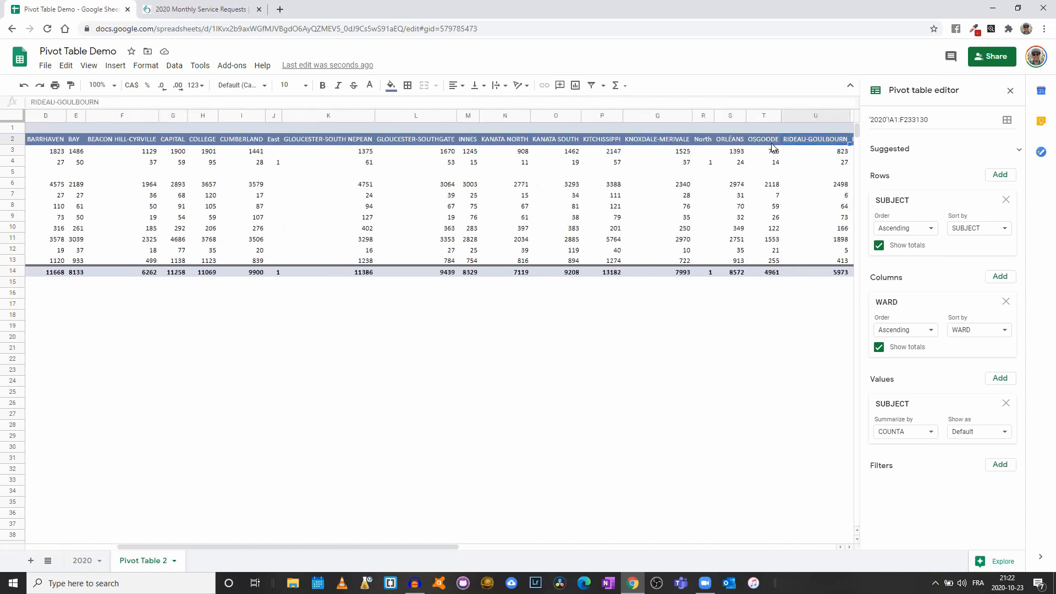
key(Right)
key(Right)
key(Right)
key(Right)
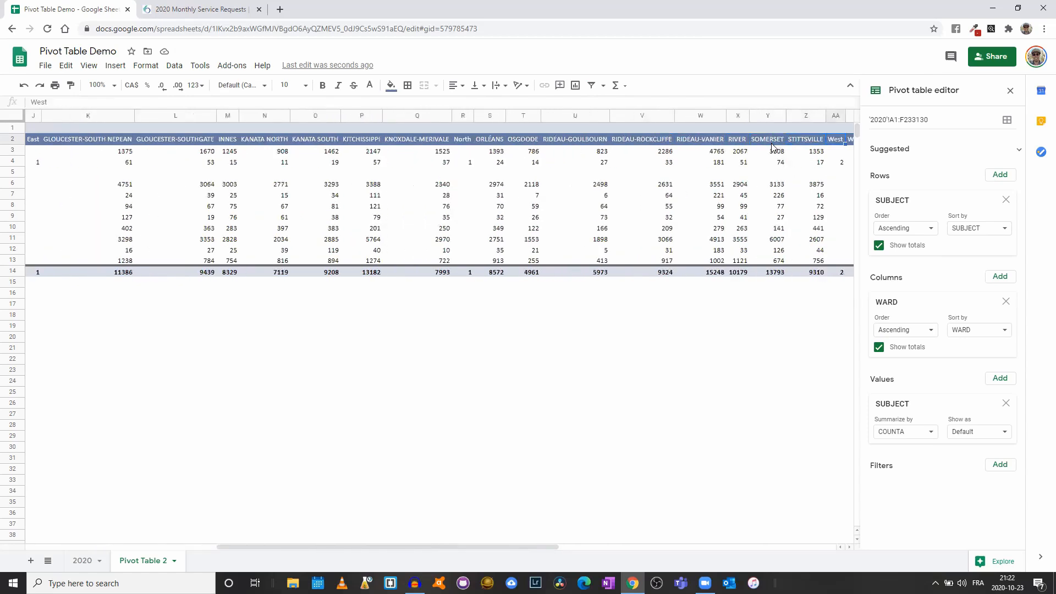
key(Down)
key(Down)
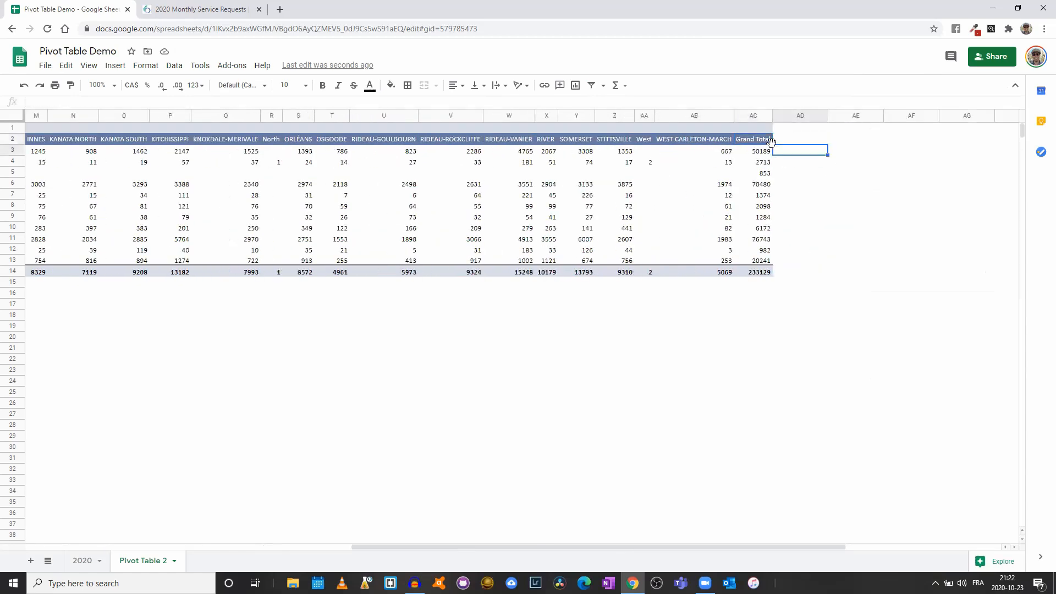
Step: Compare the grand totals of the wards, including WEST CARLETON-MARCH, SOMERSET and RIDEAU-VANIER, back to the first ward columns
key(Left)
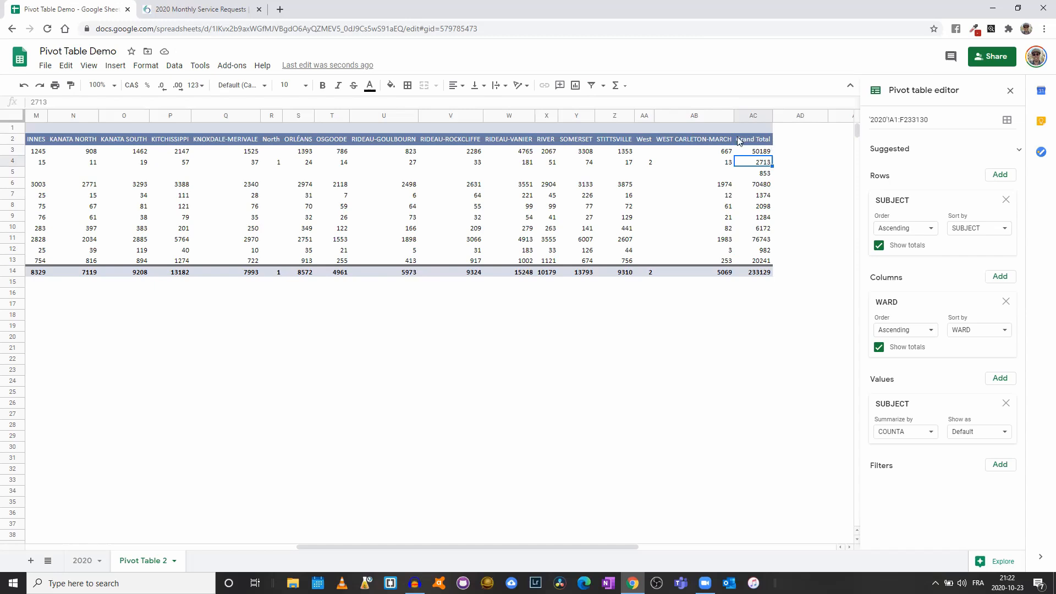
click(722, 188)
click(727, 276)
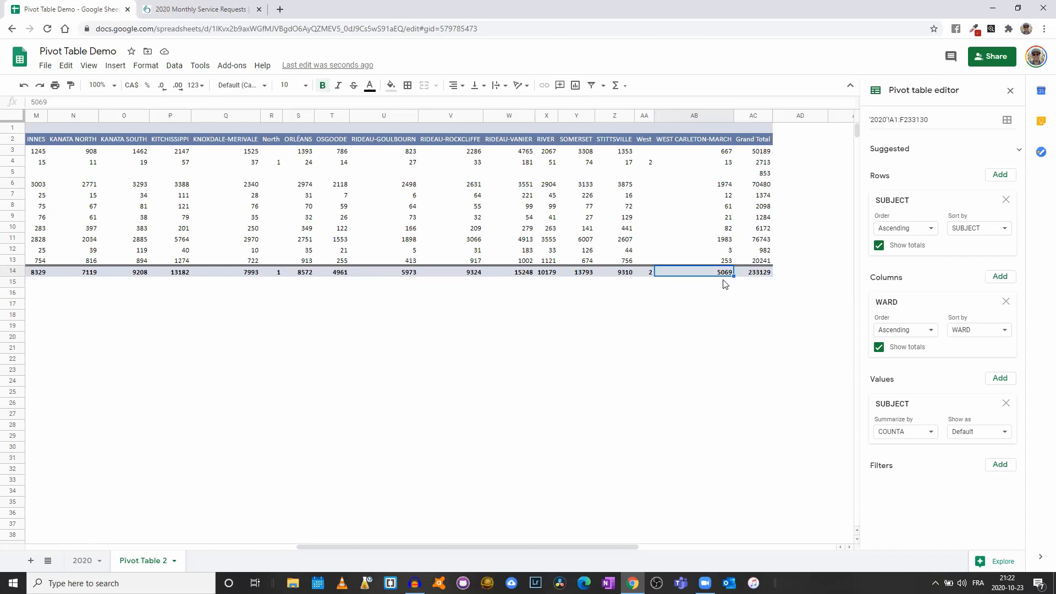
click(584, 274)
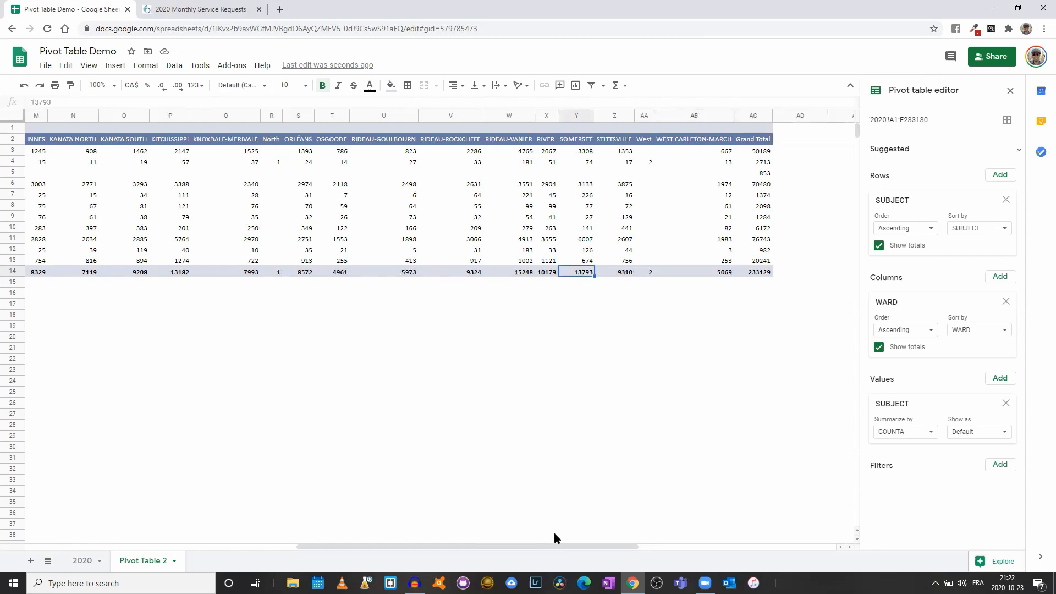
drag(317, 546, 297, 546)
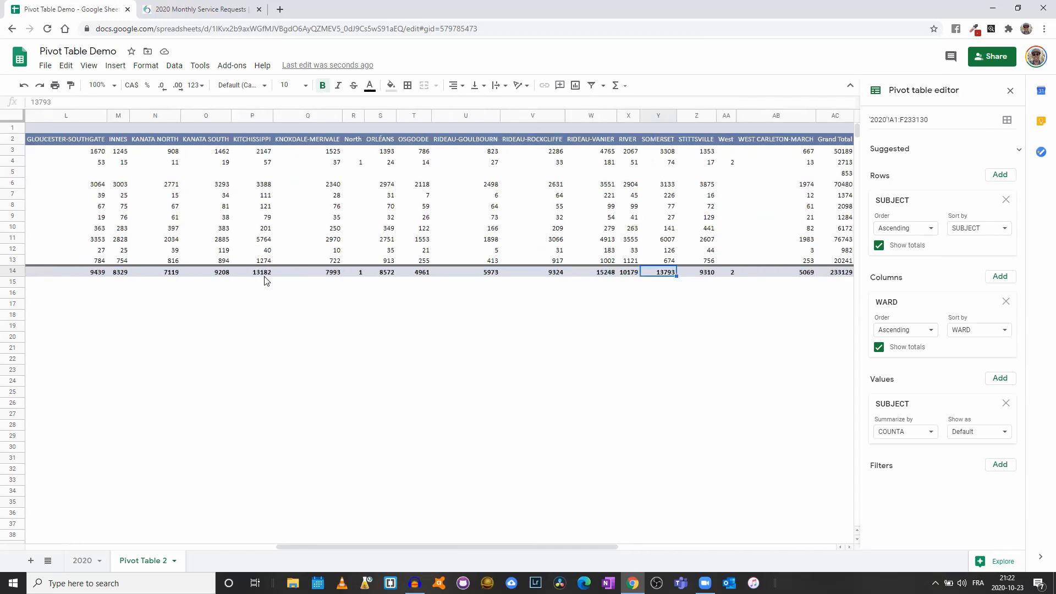
click(607, 275)
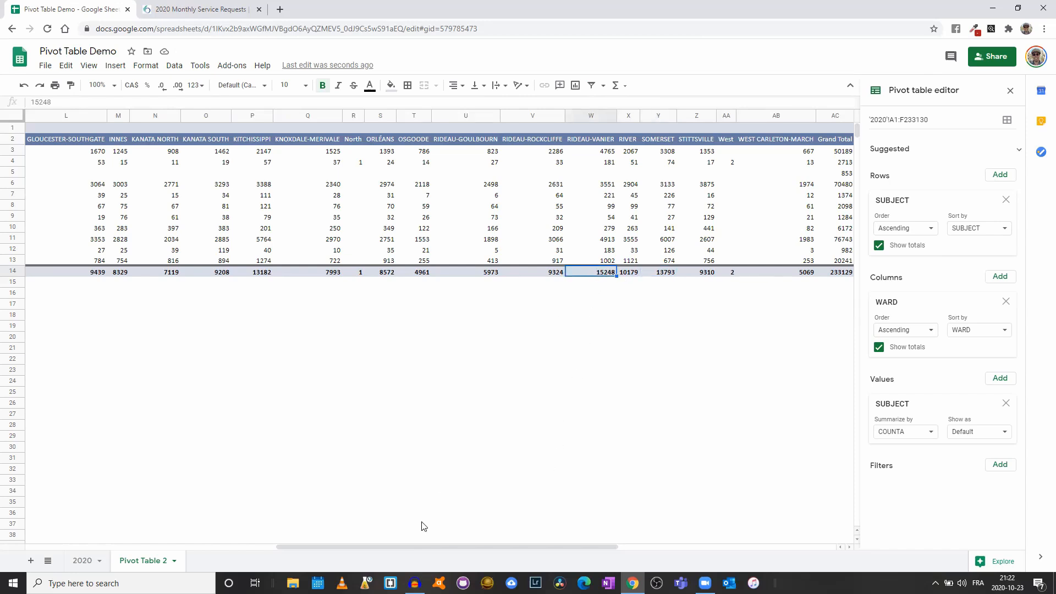
drag(378, 546, 251, 546)
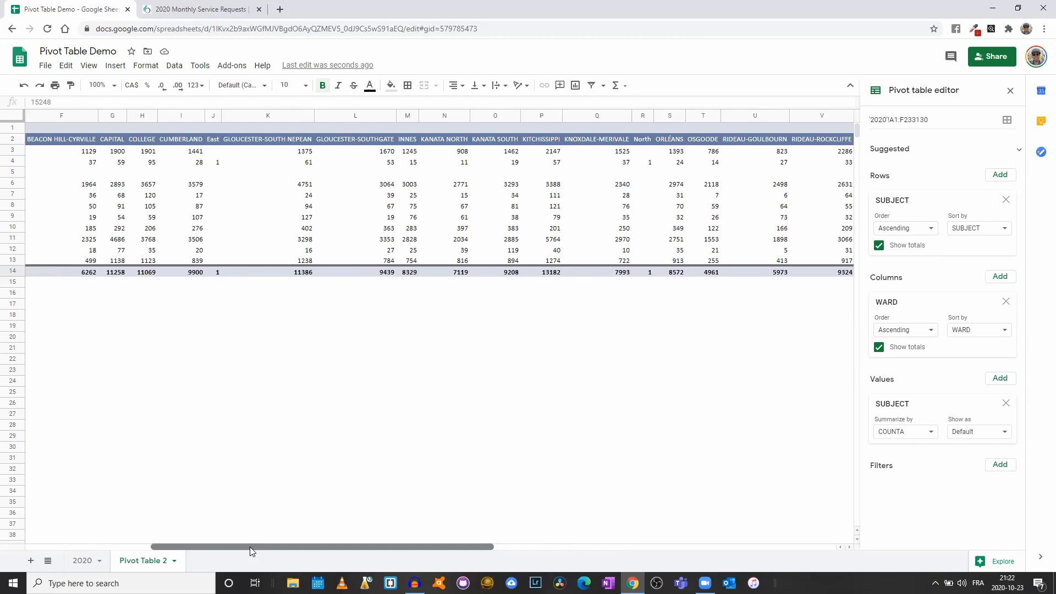
drag(249, 547, 185, 547)
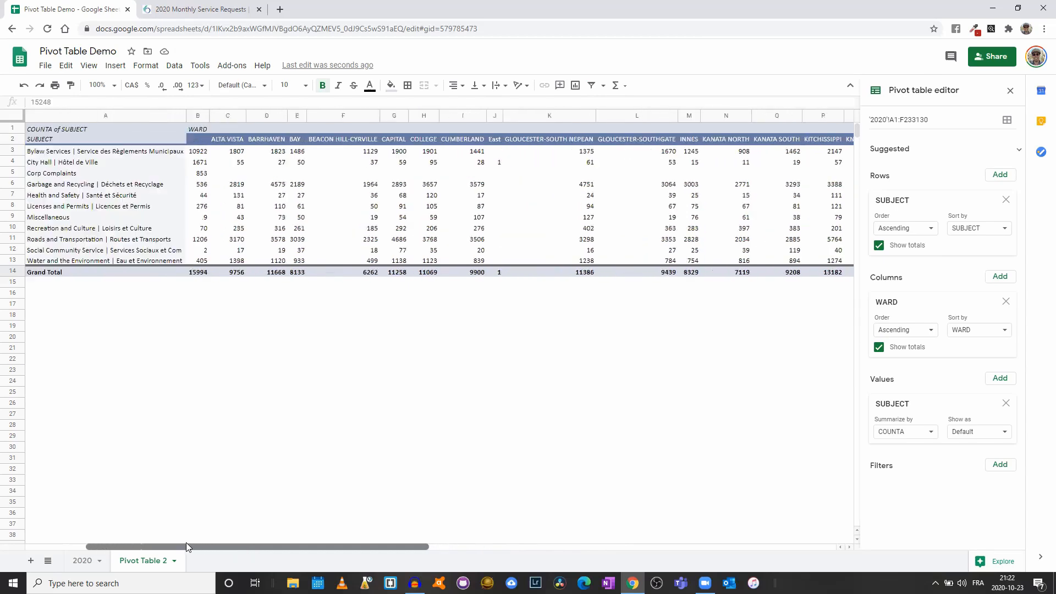